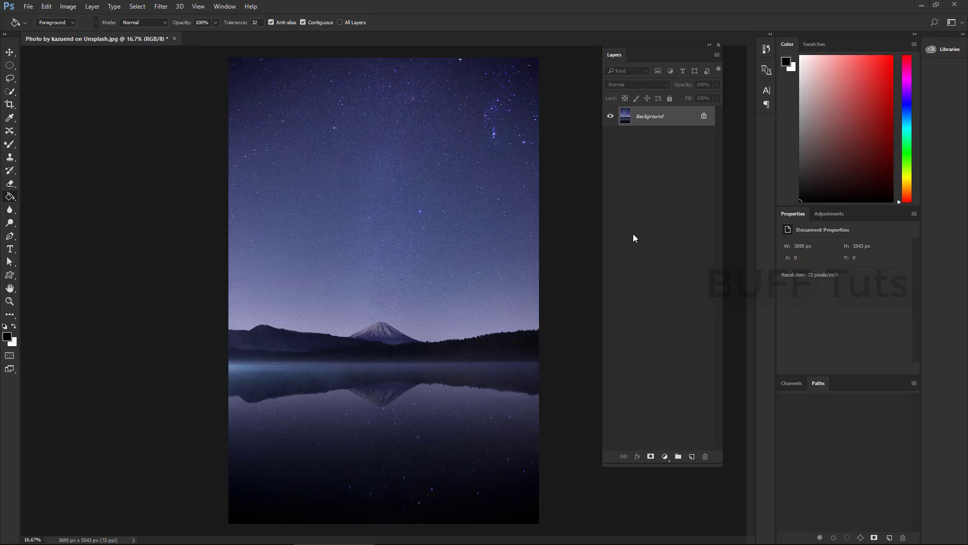
- Add an empty Layer 1 above the Background photo and pick the Elliptical Marquee tool
{"action": "left_click", "coordinate": [690, 457]}
{"action": "left_click", "coordinate": [10, 65]}
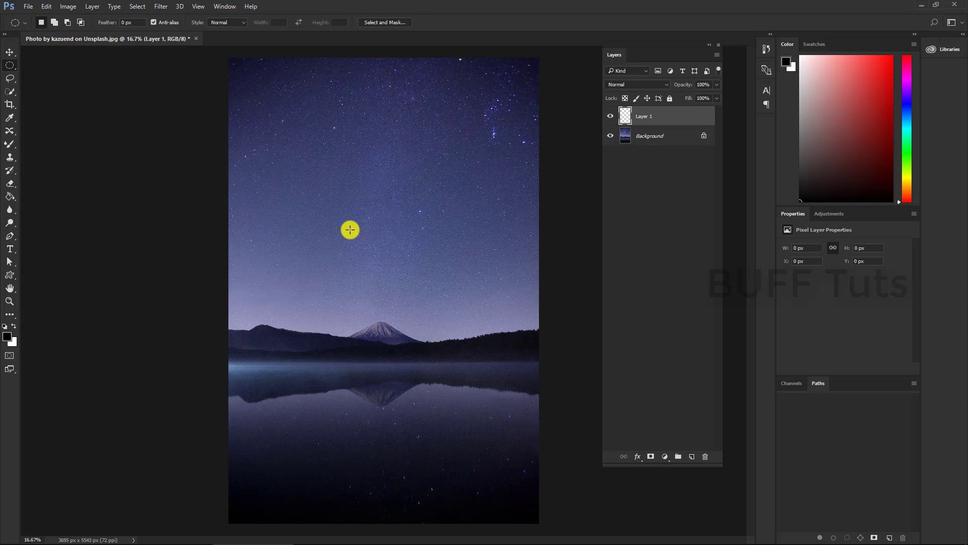
- Fill a circular selection in the sky with white on Layer 1, then add an empty Layer 2
{"action": "left_click_drag", "start_coordinate": [350, 229], "coordinate": [417, 295]}
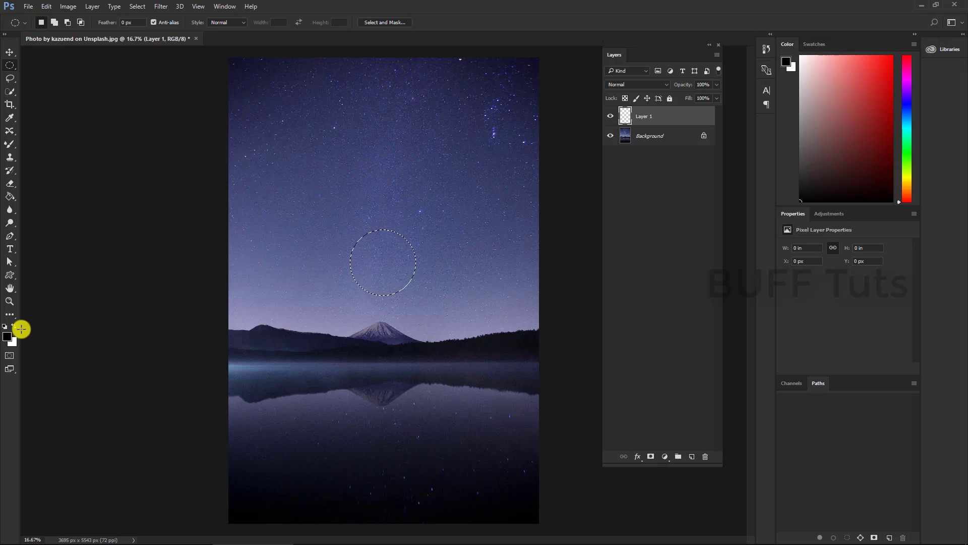
{"action": "left_click", "coordinate": [14, 325]}
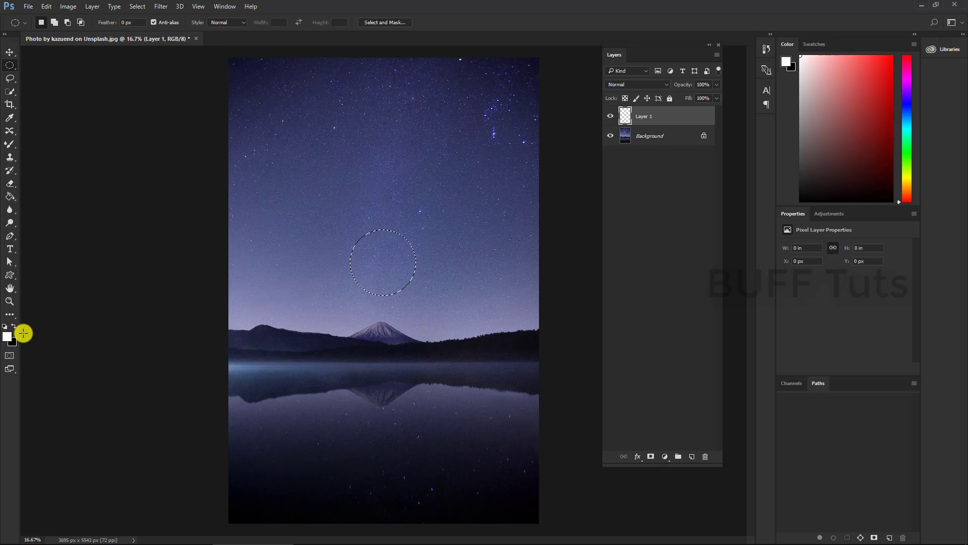
{"action": "left_click", "coordinate": [10, 196]}
{"action": "left_click", "coordinate": [386, 255]}
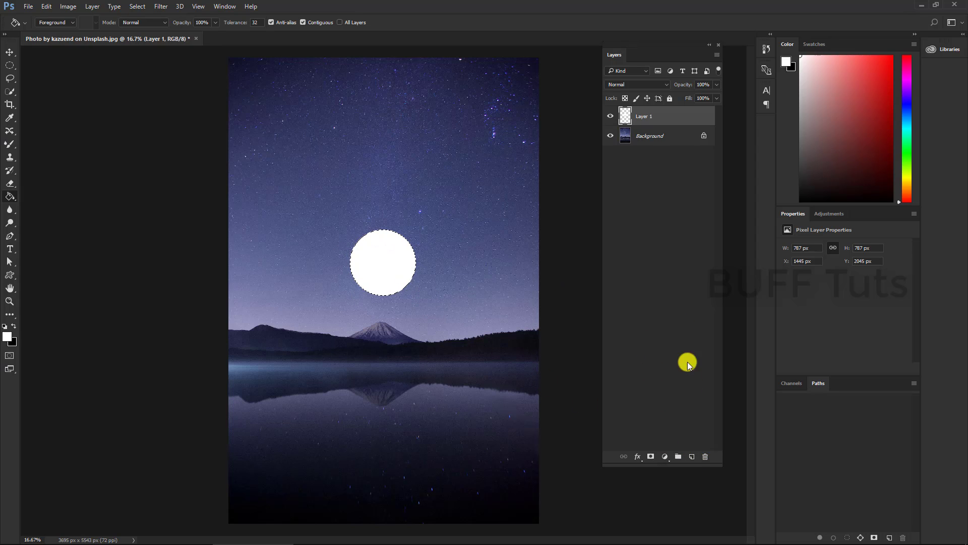
{"action": "left_click", "coordinate": [691, 457]}
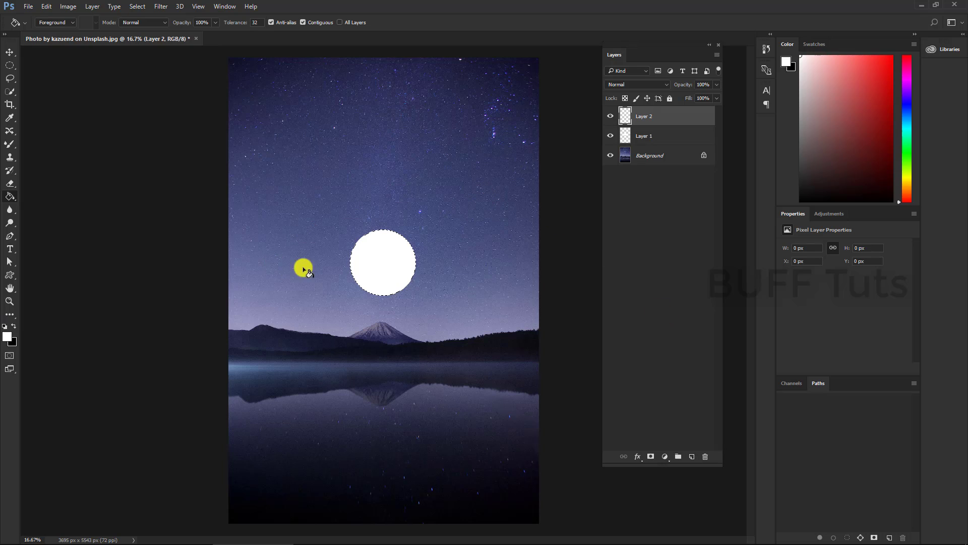
- Hide Layer 1, fill the circle on Layer 2 with Difference Clouds, then deselect
{"action": "left_click", "coordinate": [611, 134]}
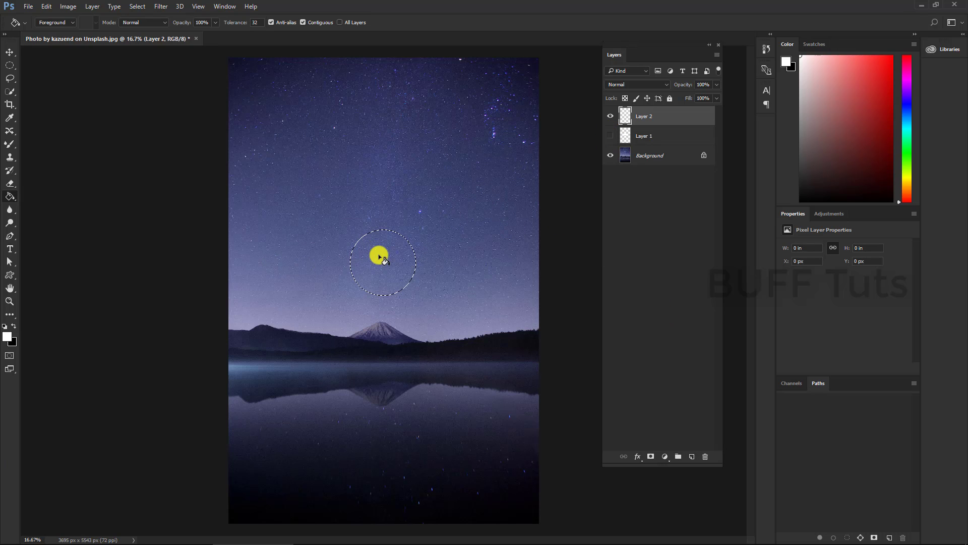
{"action": "left_click", "coordinate": [404, 241]}
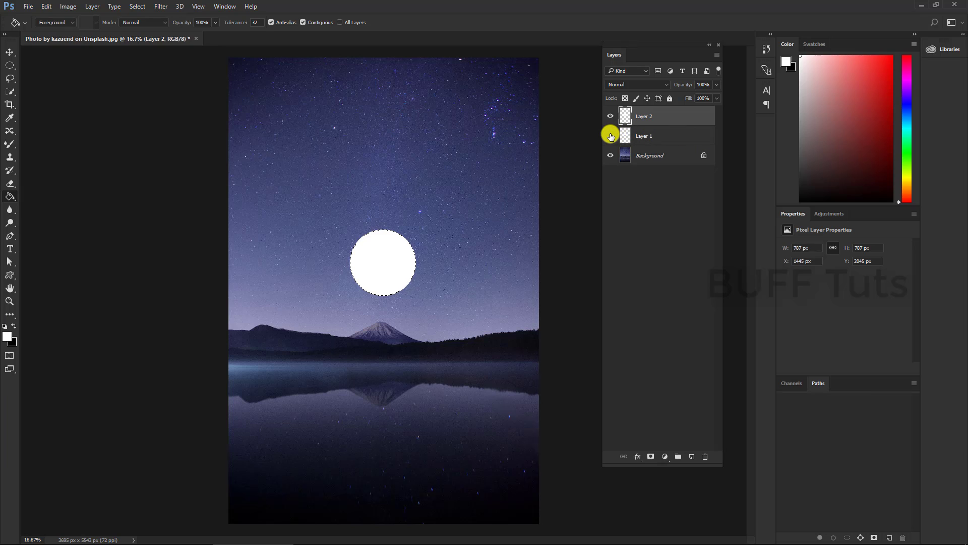
{"action": "left_click", "coordinate": [162, 6]}
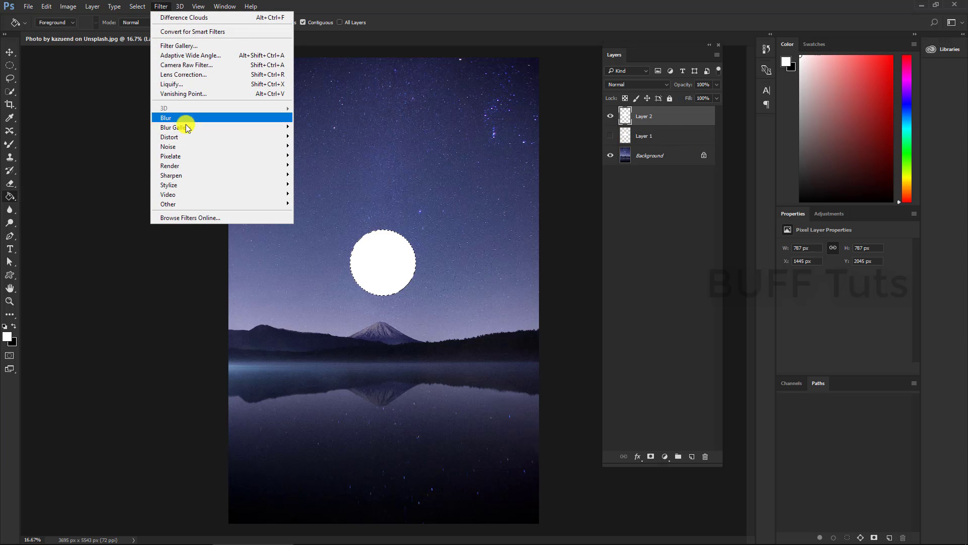
{"action": "mouse_move", "coordinate": [219, 165]}
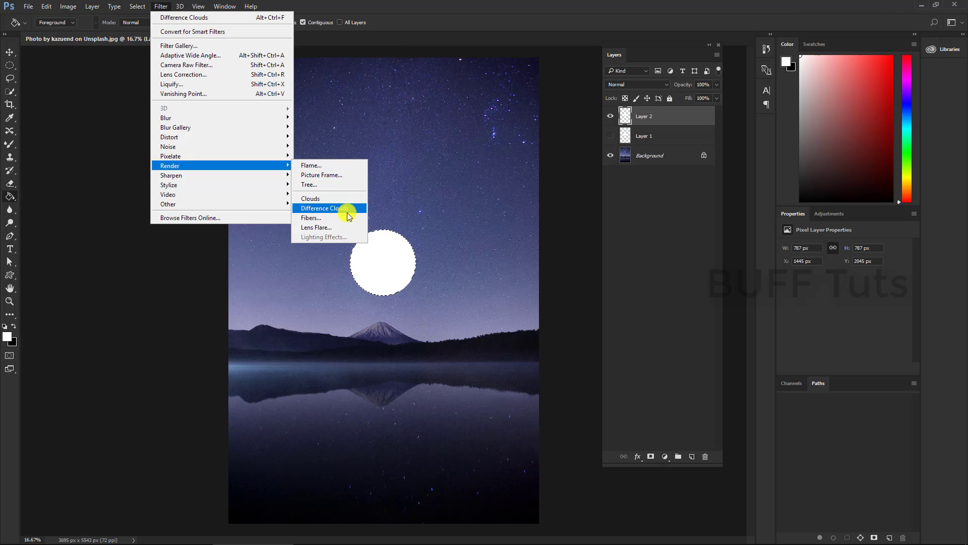
{"action": "left_click", "coordinate": [347, 212]}
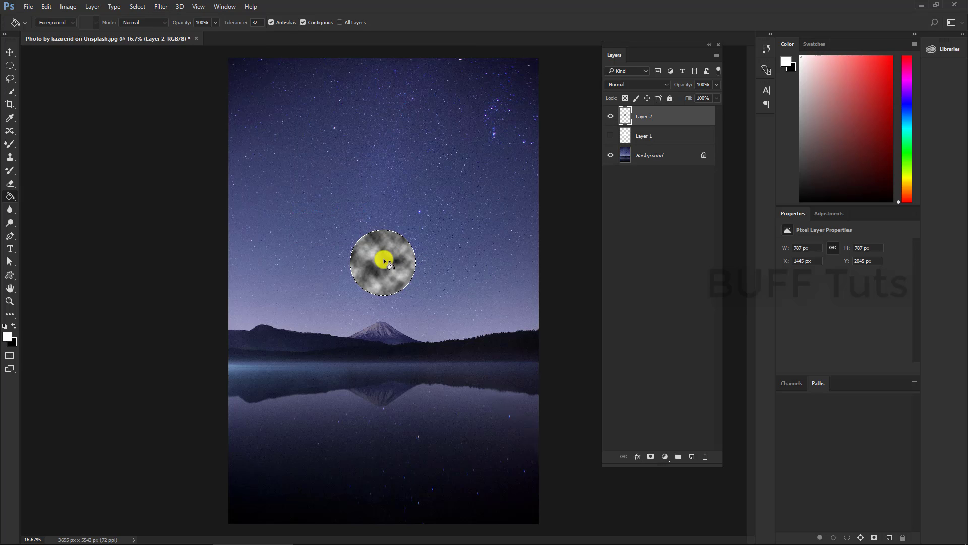
{"action": "key", "text": "ctrl+d"}
- Lower Layer 2's cloud texture to 29% opacity and select the white moon Layer 1
{"action": "left_click", "coordinate": [610, 116]}
{"action": "left_click", "coordinate": [717, 84]}
{"action": "left_click_drag", "start_coordinate": [697, 97], "coordinate": [690, 98]}
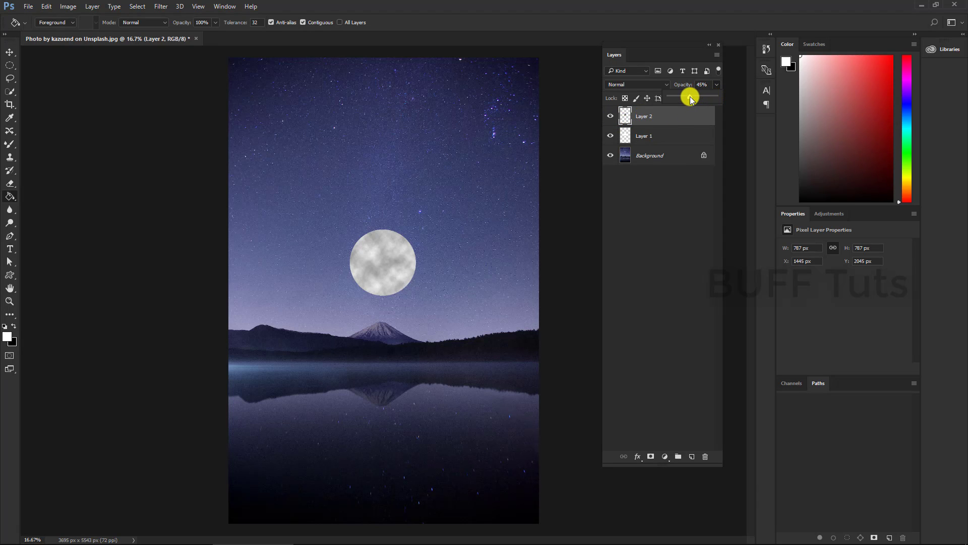
{"action": "left_click_drag", "start_coordinate": [688, 97], "coordinate": [686, 97]}
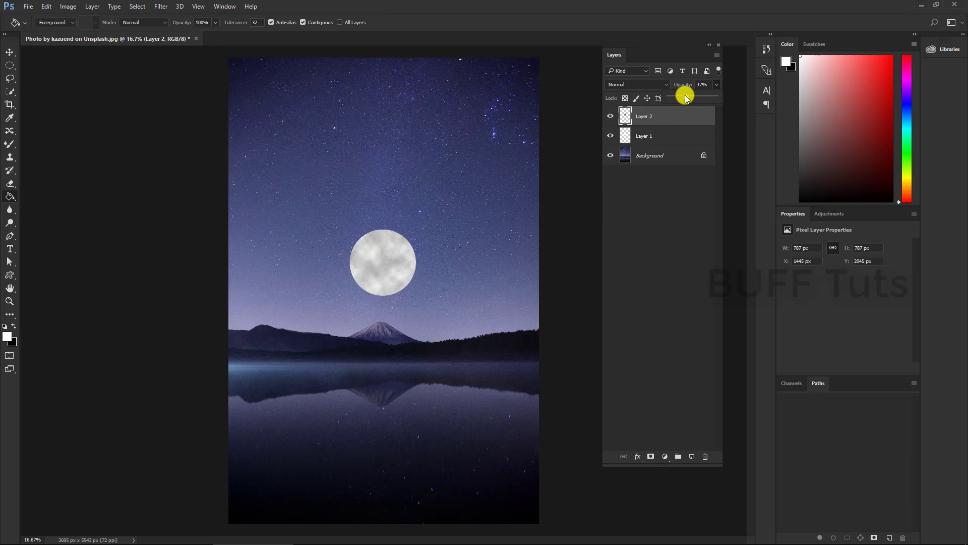
{"action": "left_click_drag", "start_coordinate": [683, 97], "coordinate": [684, 96]}
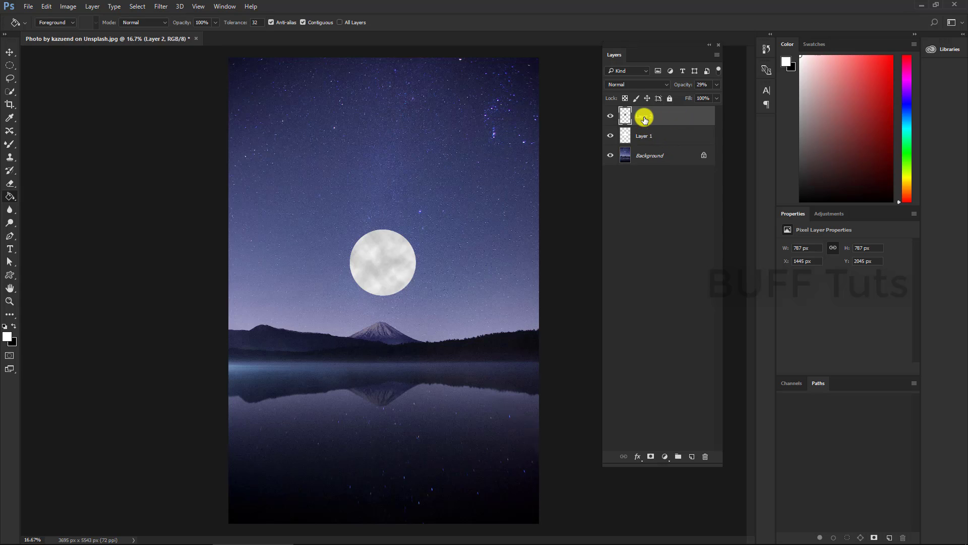
{"action": "left_click", "coordinate": [643, 138]}
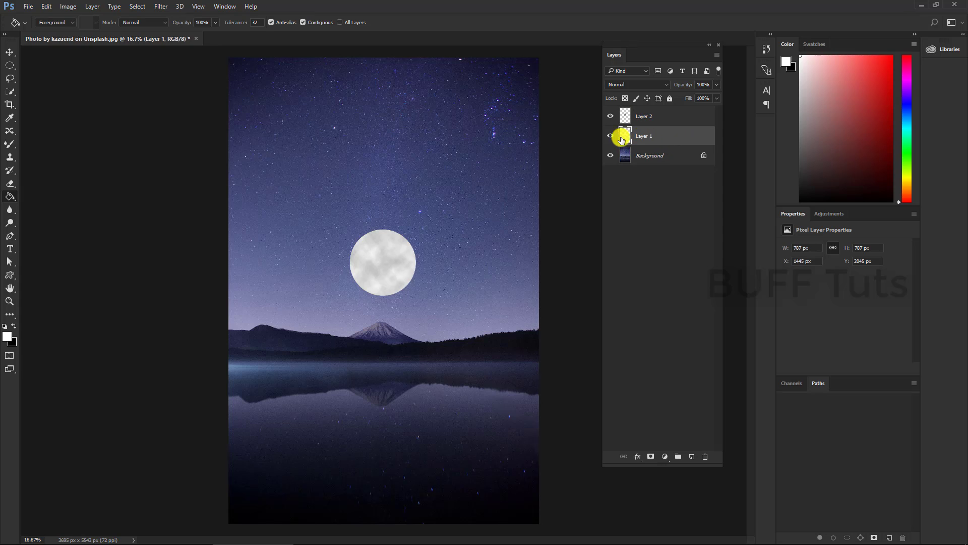
- Give the Layer 1 moon a white Outer Glow at 55% opacity, about 200 px size
{"action": "left_click", "coordinate": [637, 457]}
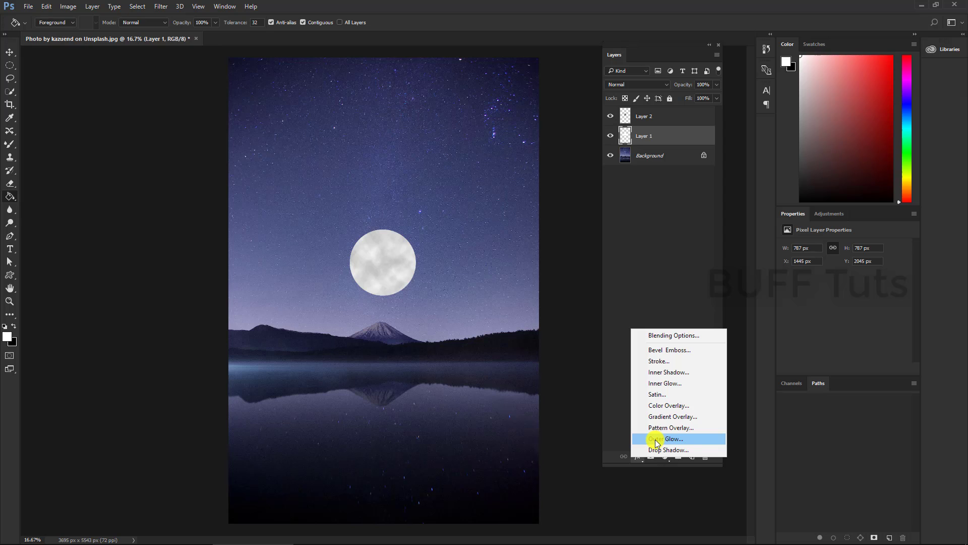
{"action": "left_click", "coordinate": [655, 439]}
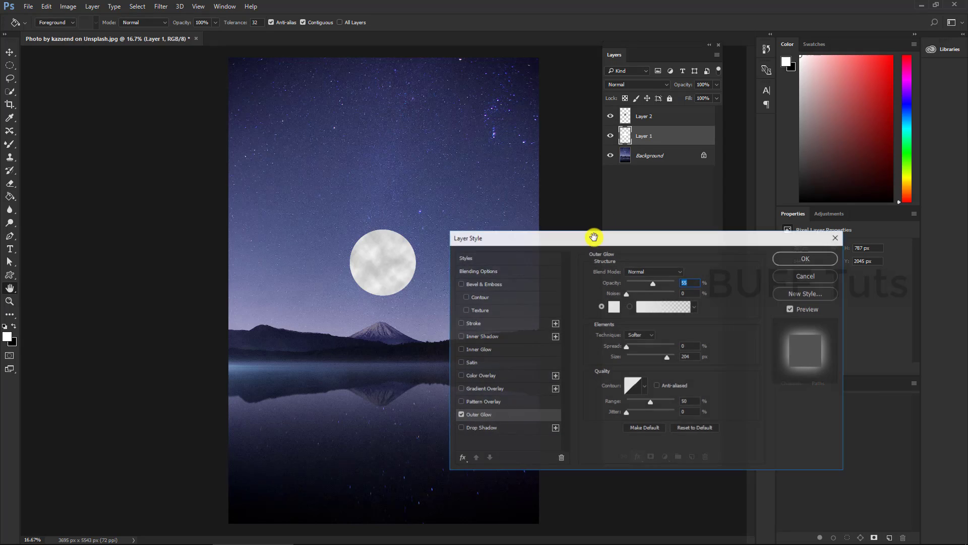
{"action": "left_click_drag", "start_coordinate": [533, 236], "coordinate": [532, 167]}
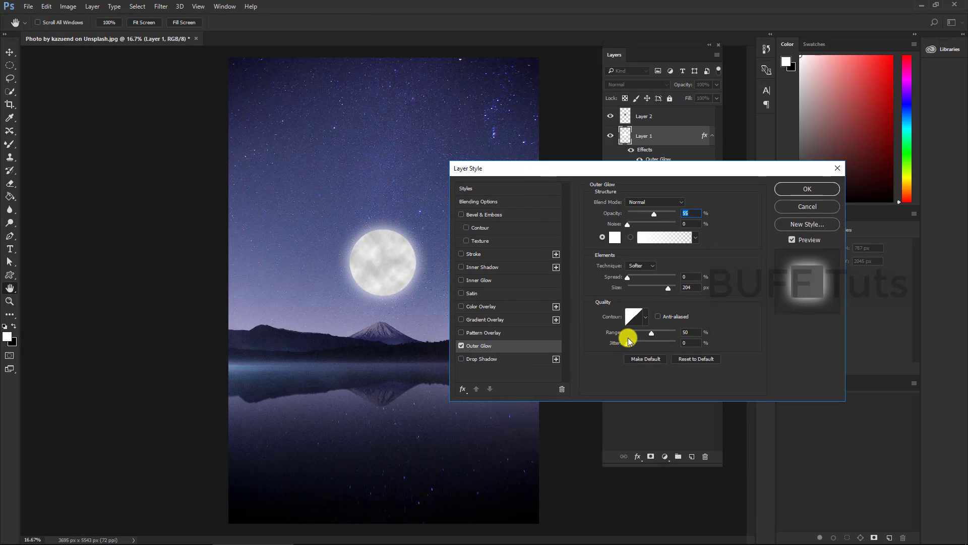
{"action": "mouse_move", "coordinate": [668, 287]}
{"action": "left_mouse_down"}
{"action": "mouse_move", "coordinate": [635, 289]}
{"action": "mouse_move", "coordinate": [673, 292]}
{"action": "left_mouse_up"}
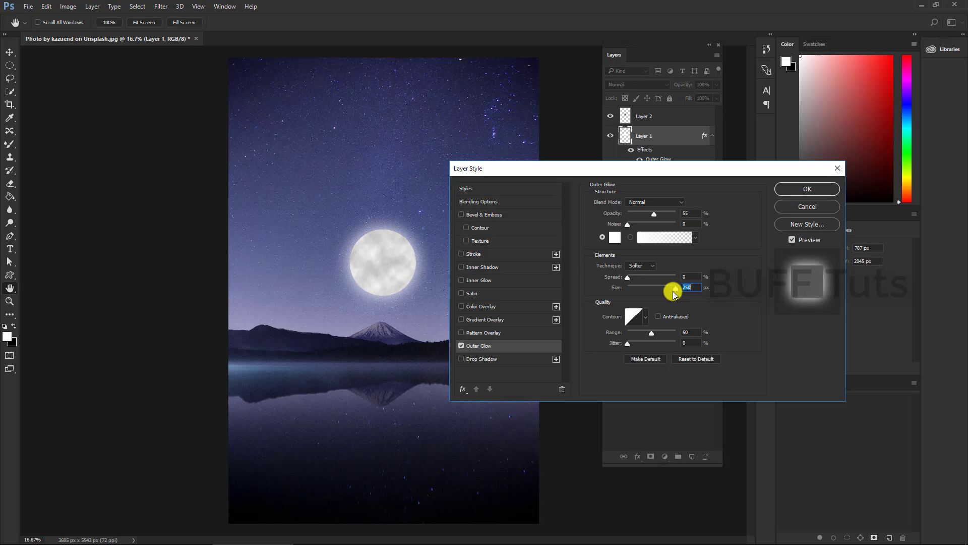
{"action": "left_click_drag", "start_coordinate": [674, 294], "coordinate": [668, 291]}
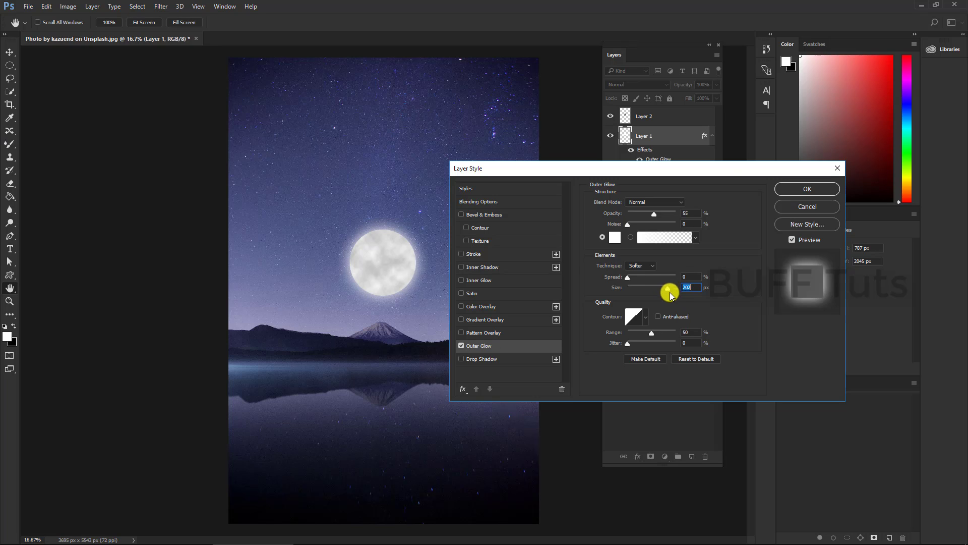
{"action": "left_click", "coordinate": [783, 193]}
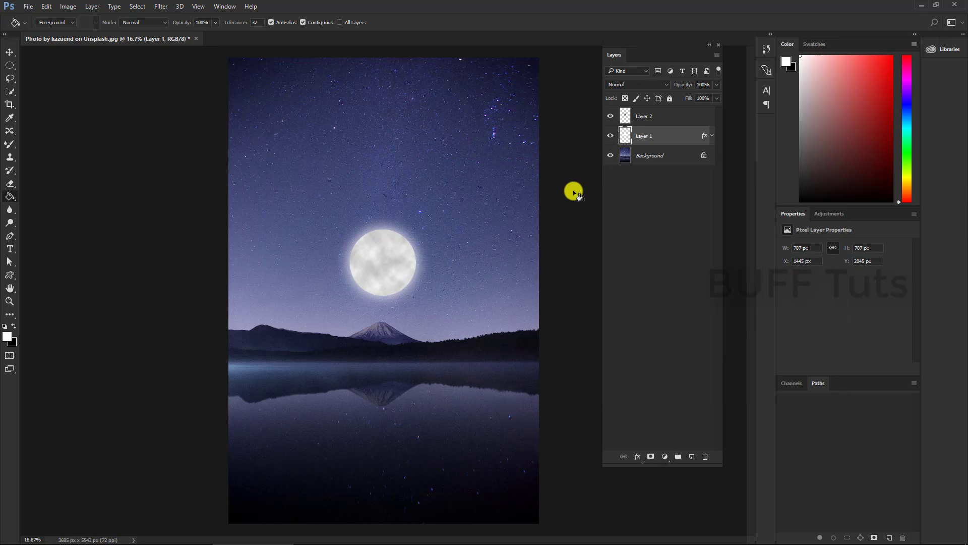
- Soften Layer 2's cloud texture with a 1.5-pixel Gaussian Blur
{"action": "left_click", "coordinate": [627, 117]}
{"action": "left_click", "coordinate": [611, 116]}
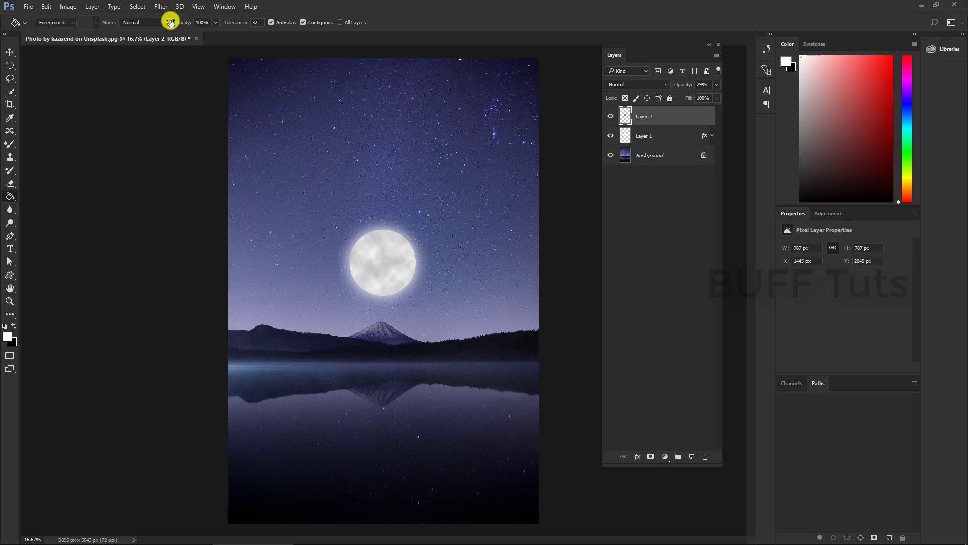
{"action": "left_click", "coordinate": [162, 6]}
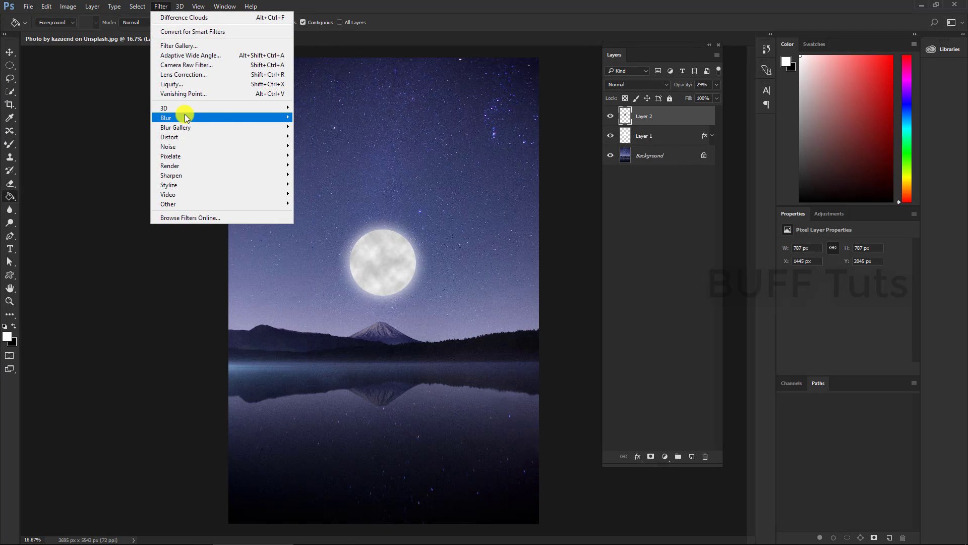
{"action": "left_click", "coordinate": [316, 155]}
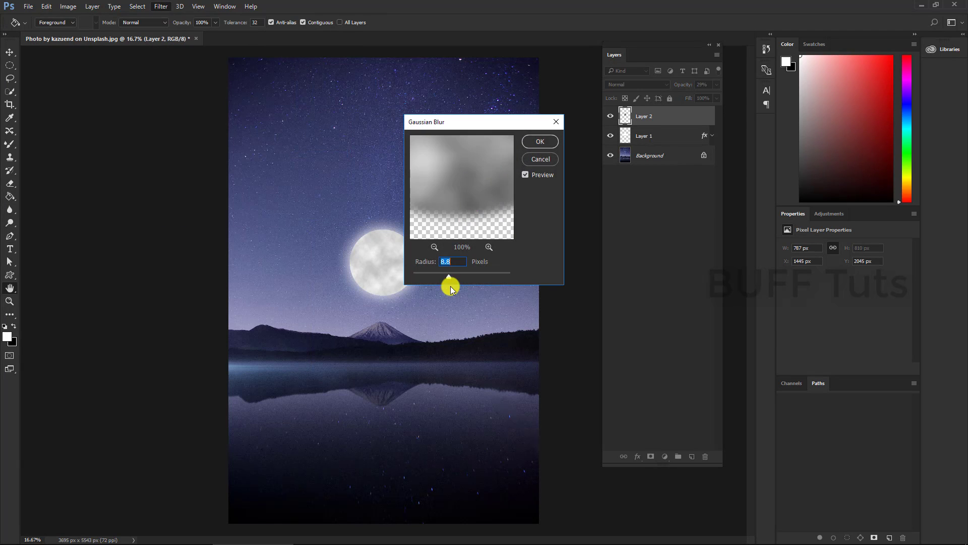
{"action": "left_click_drag", "start_coordinate": [424, 274], "coordinate": [404, 274]}
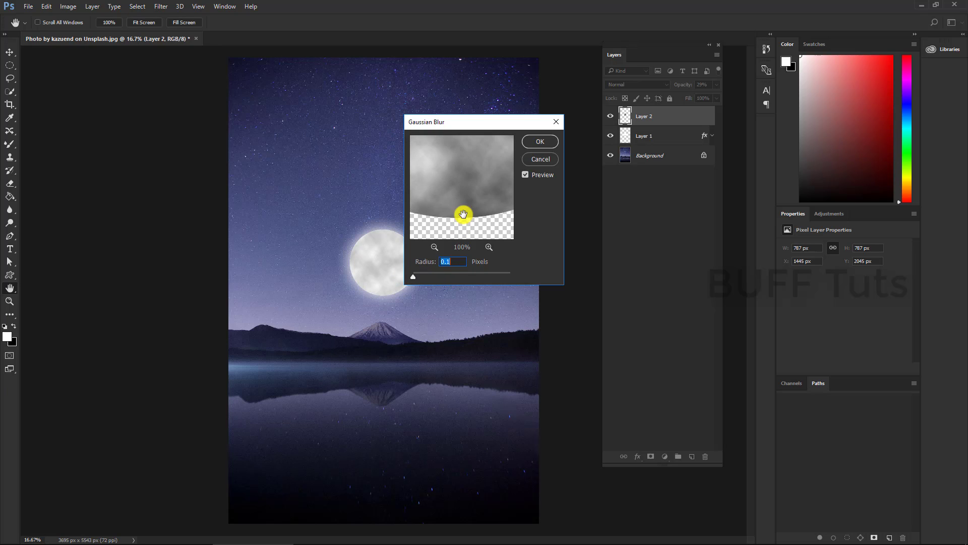
{"action": "left_click", "coordinate": [488, 248]}
{"action": "left_click", "coordinate": [488, 247]}
{"action": "left_click_drag", "start_coordinate": [469, 201], "coordinate": [467, 168]}
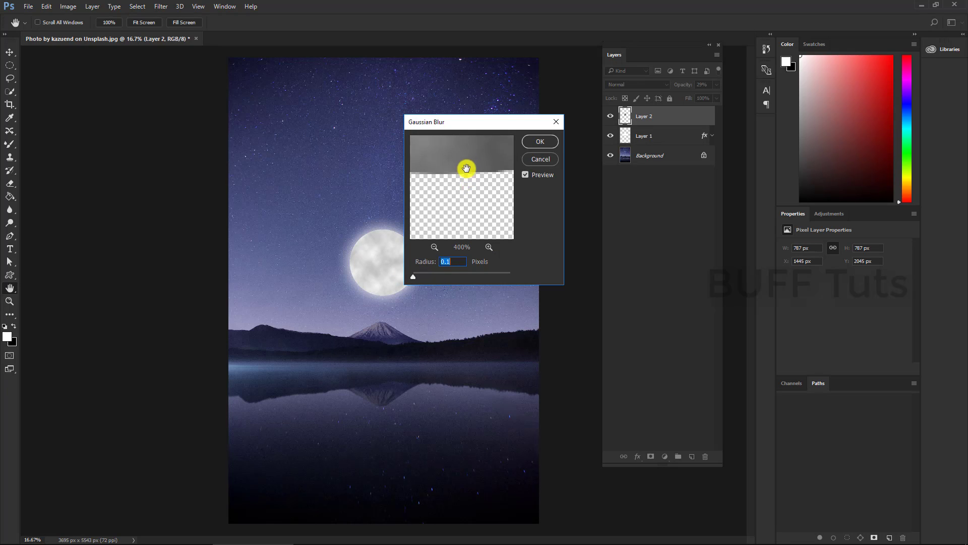
{"action": "left_click_drag", "start_coordinate": [413, 275], "coordinate": [418, 275]}
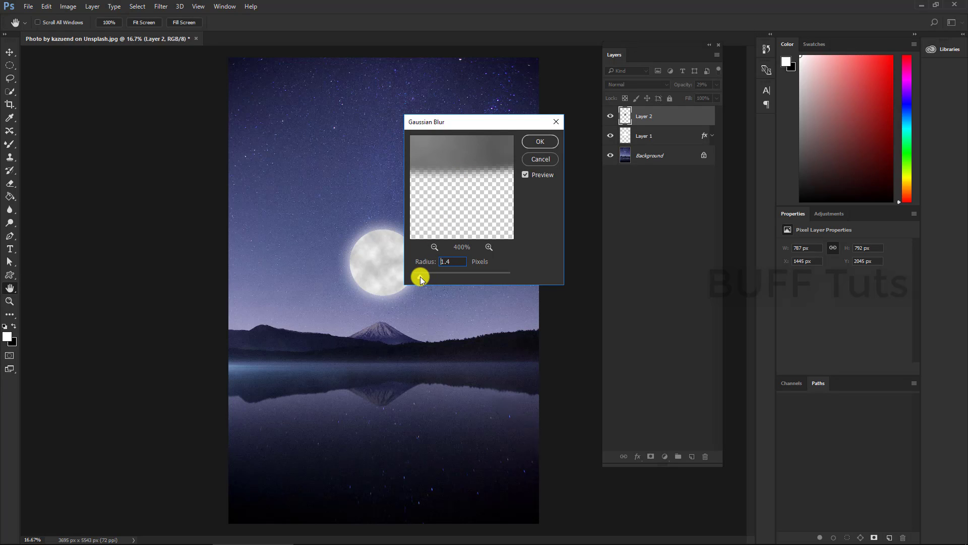
{"action": "left_click_drag", "start_coordinate": [418, 275], "coordinate": [420, 275]}
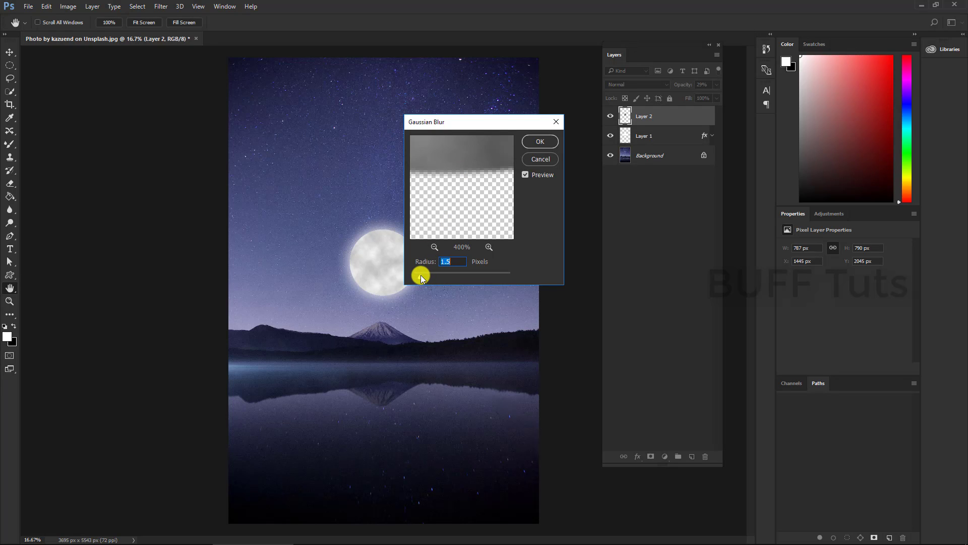
{"action": "left_click", "coordinate": [540, 141]}
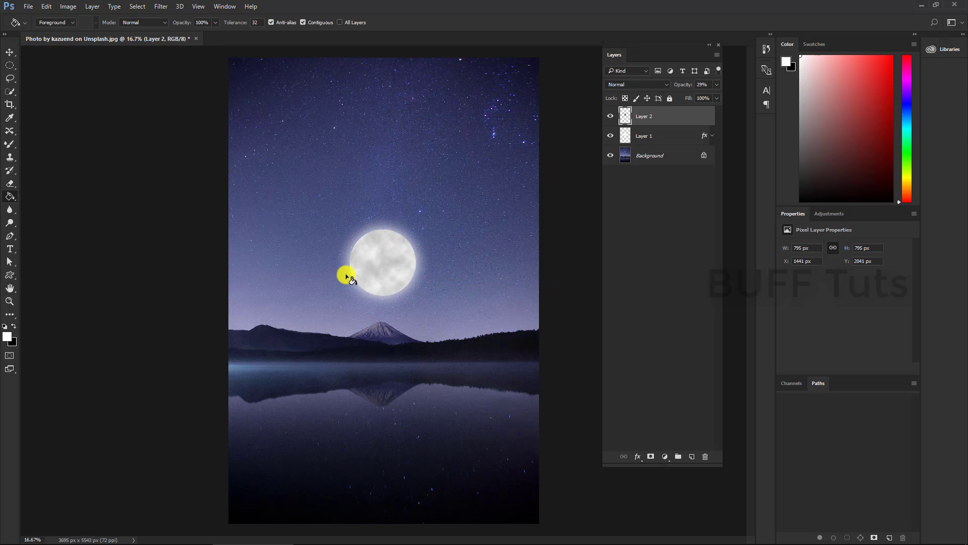
- Fade the Layer 2 cloud texture to 13% opacity
{"action": "left_click", "coordinate": [717, 84]}
{"action": "mouse_move", "coordinate": [681, 96]}
{"action": "left_mouse_down"}
{"action": "mouse_move", "coordinate": [695, 98]}
{"action": "mouse_move", "coordinate": [676, 101]}
{"action": "left_mouse_up"}
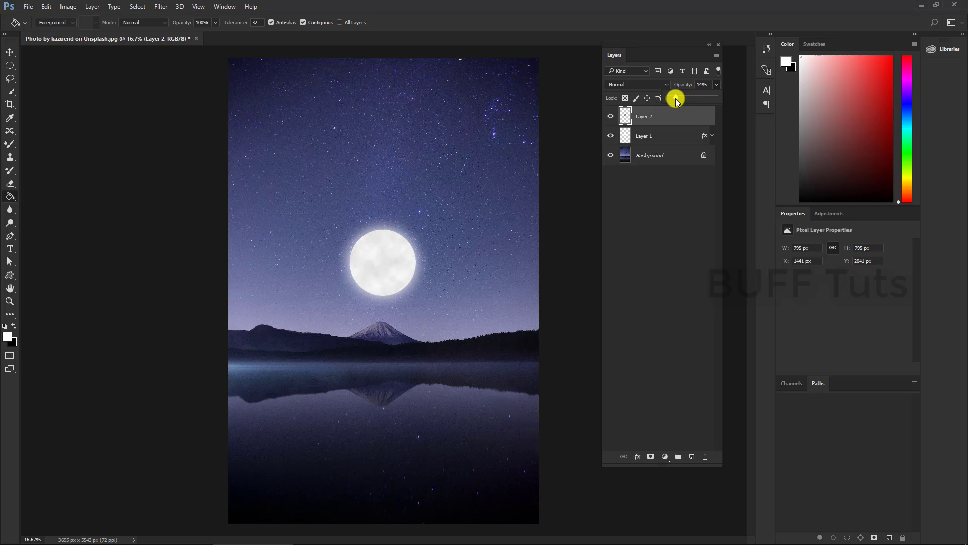
{"action": "left_click_drag", "start_coordinate": [676, 99], "coordinate": [669, 126]}
- Combine the moon and cloud layers into a single Layer 2 smart object
{"action": "left_click", "coordinate": [670, 135], "text": "shift"}
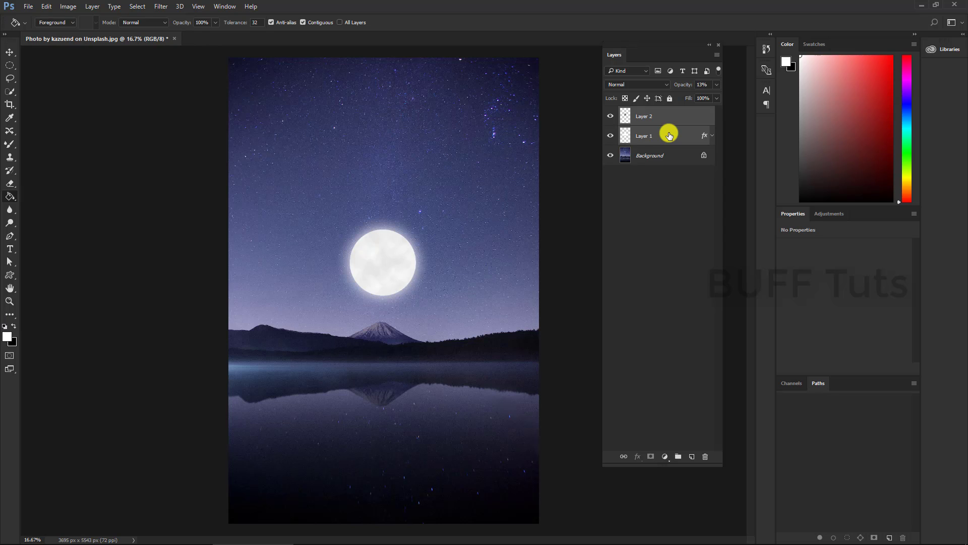
{"action": "right_click", "coordinate": [669, 135]}
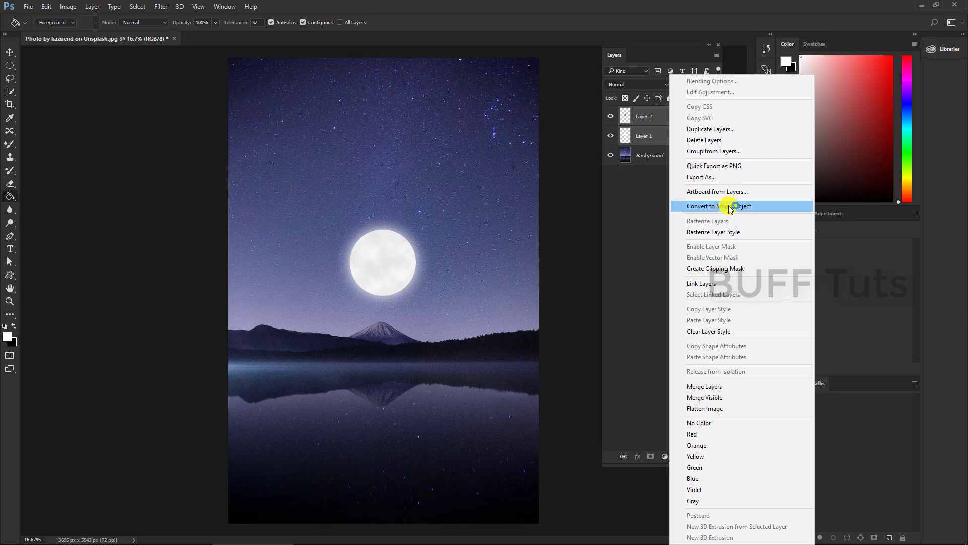
{"action": "left_click", "coordinate": [762, 206]}
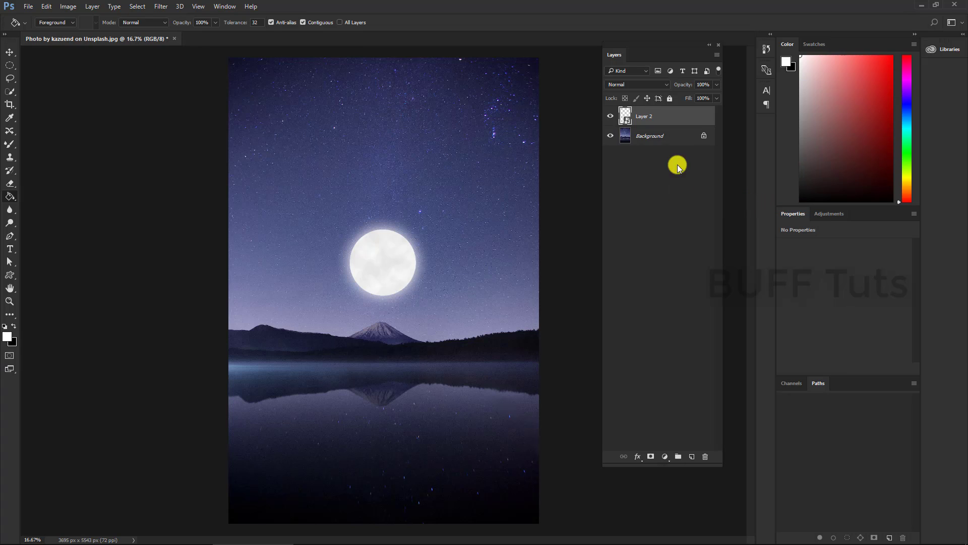
{"action": "left_click", "coordinate": [610, 117]}
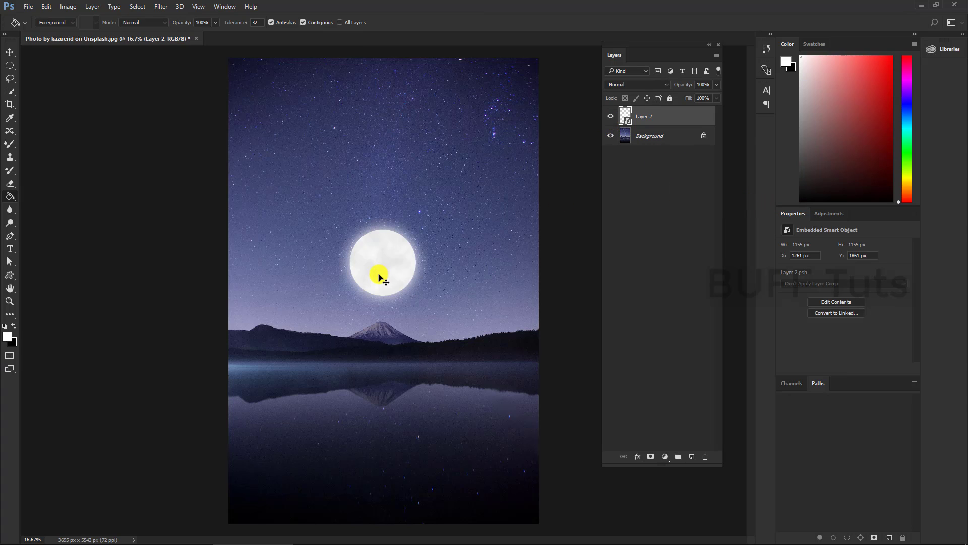
{"action": "key", "text": "ctrl+t"}
- Enlarge the moon smart object and nudge it slightly upward
{"action": "mouse_move", "coordinate": [432, 212]}
{"action": "left_mouse_down"}
{"action": "mouse_move", "coordinate": [500, 172]}
{"action": "mouse_move", "coordinate": [495, 179]}
{"action": "left_mouse_up"}
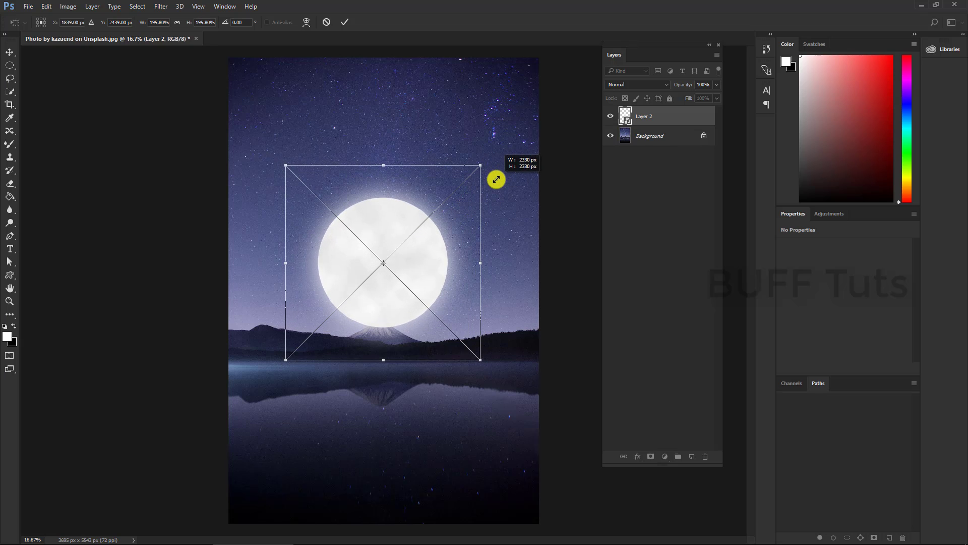
{"action": "left_click_drag", "start_coordinate": [406, 275], "coordinate": [409, 262]}
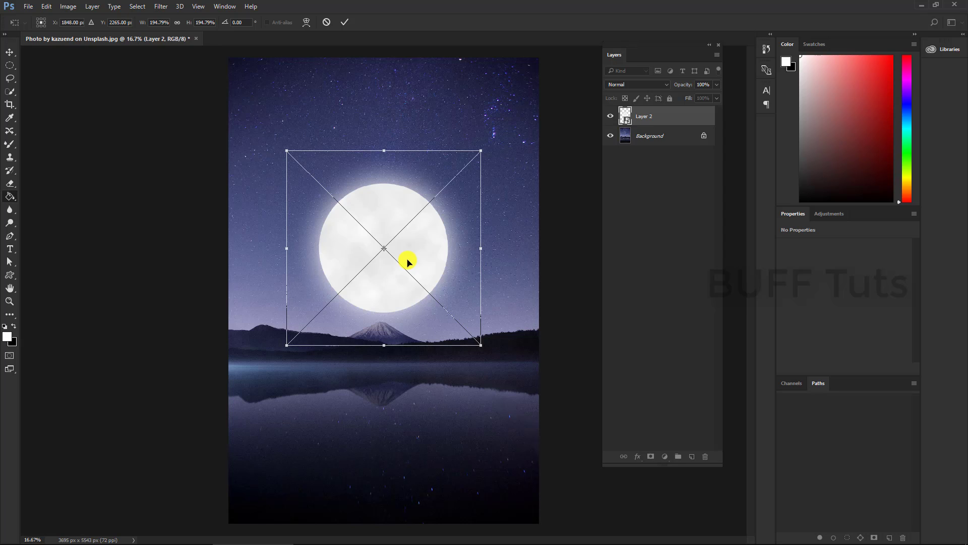
{"action": "key", "text": "Return"}
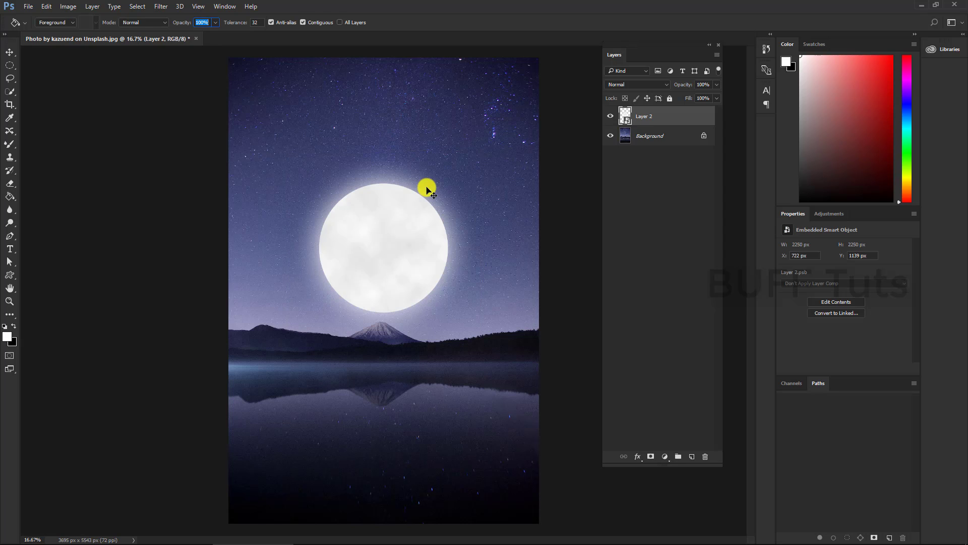
- Shrink the moon to about 864 px wide, placed high above the mountain
{"action": "key", "text": "ctrl+t"}
{"action": "mouse_move", "coordinate": [482, 153]}
{"action": "left_mouse_down"}
{"action": "mouse_move", "coordinate": [432, 224]}
{"action": "mouse_move", "coordinate": [402, 154]}
{"action": "left_mouse_up"}
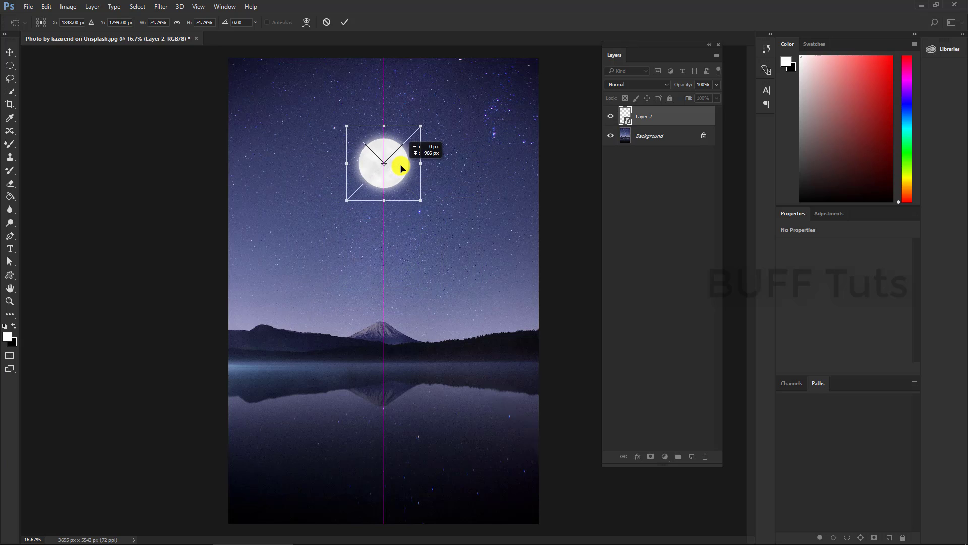
{"action": "right_click", "coordinate": [402, 154]}
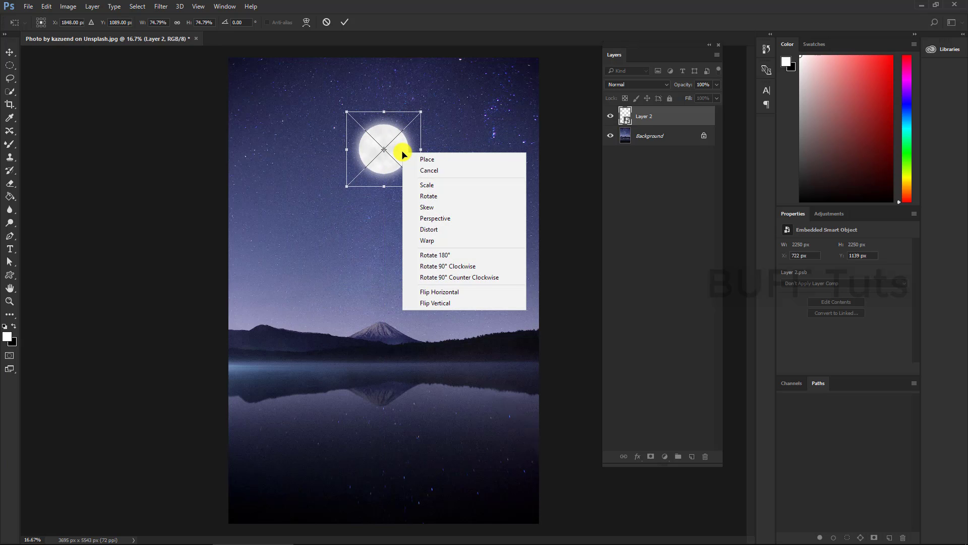
{"action": "key", "text": "Escape"}
{"action": "key", "text": "Return"}
- Raise the cloud texture inside the moon smart object to 25% opacity and save it
{"action": "key", "text": "v"}
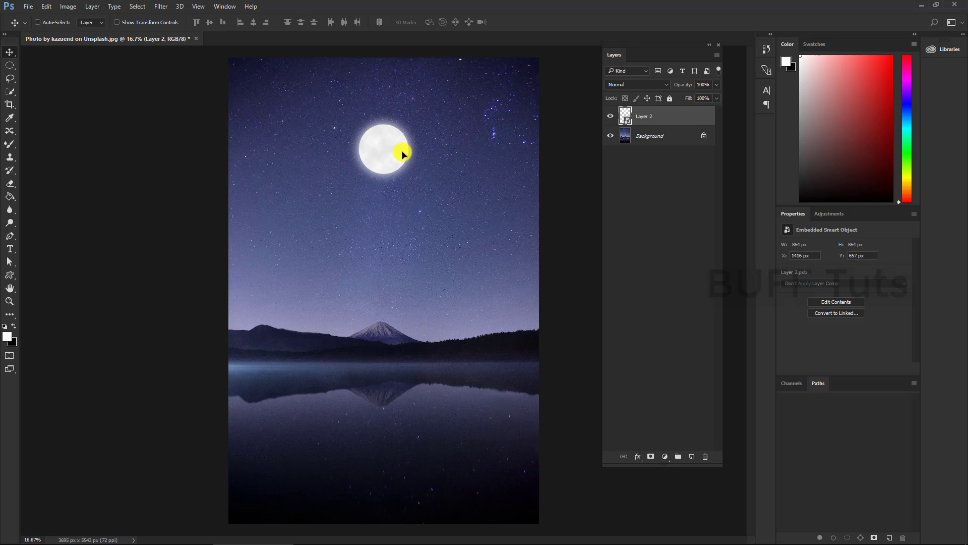
{"action": "left_click", "coordinate": [396, 154]}
{"action": "double_click", "coordinate": [625, 117]}
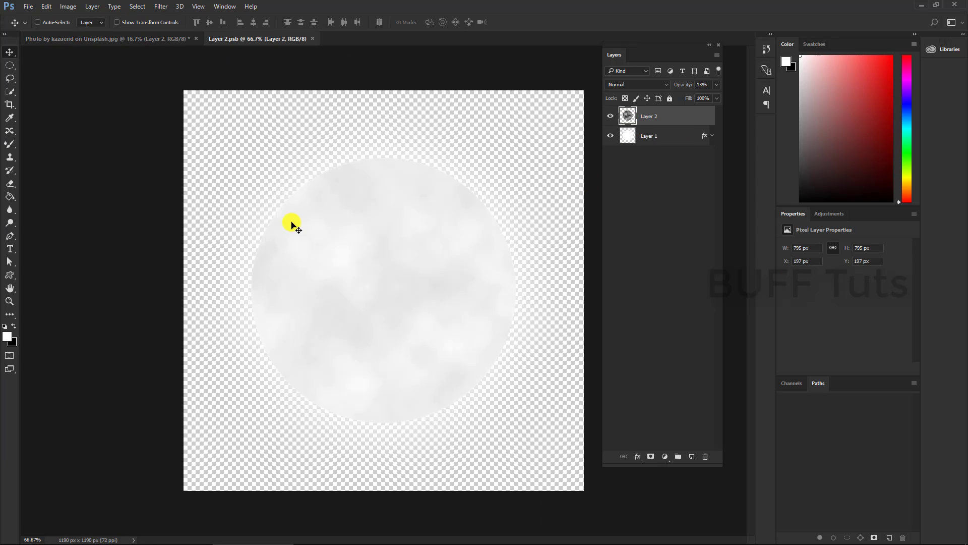
{"action": "left_click", "coordinate": [716, 85]}
{"action": "left_click_drag", "start_coordinate": [680, 97], "coordinate": [681, 97]}
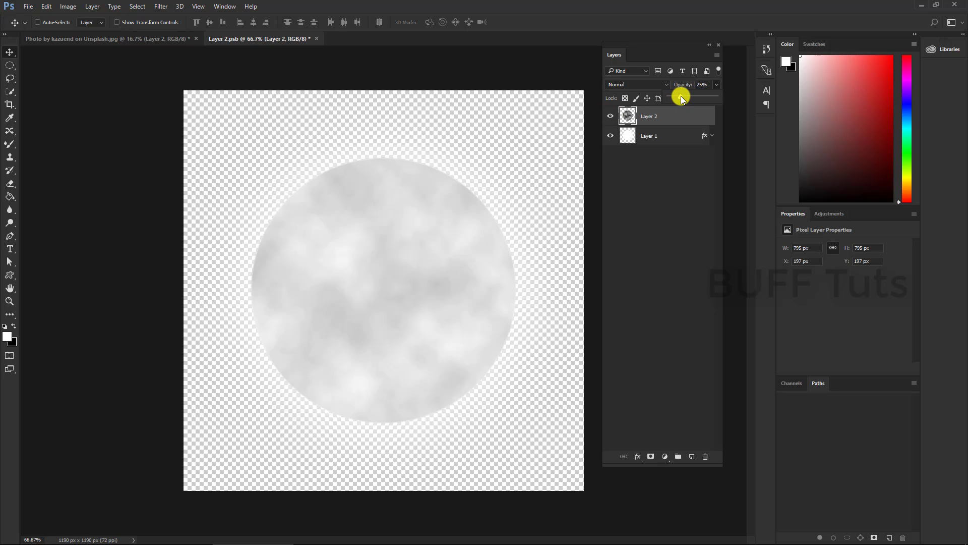
{"action": "key", "text": "ctrl+s"}
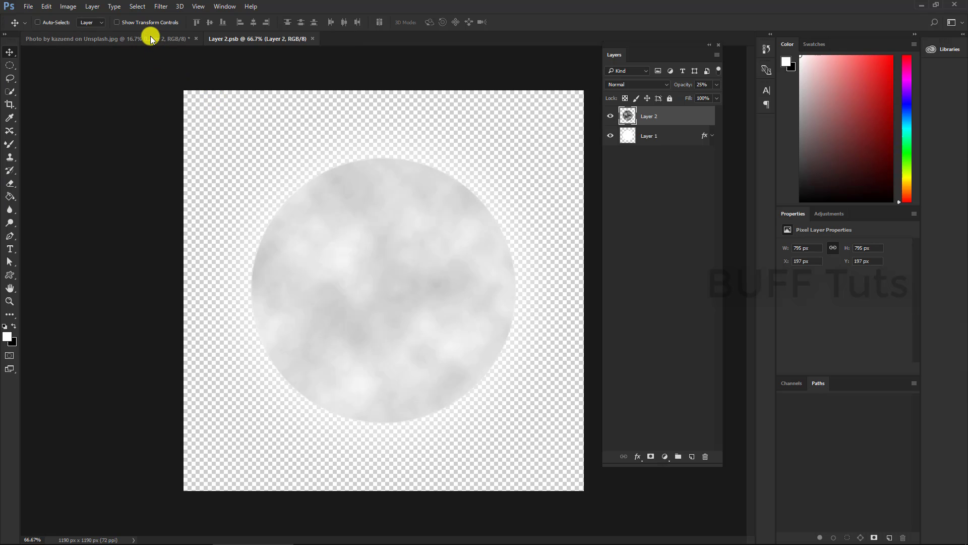
{"action": "left_click", "coordinate": [153, 38]}
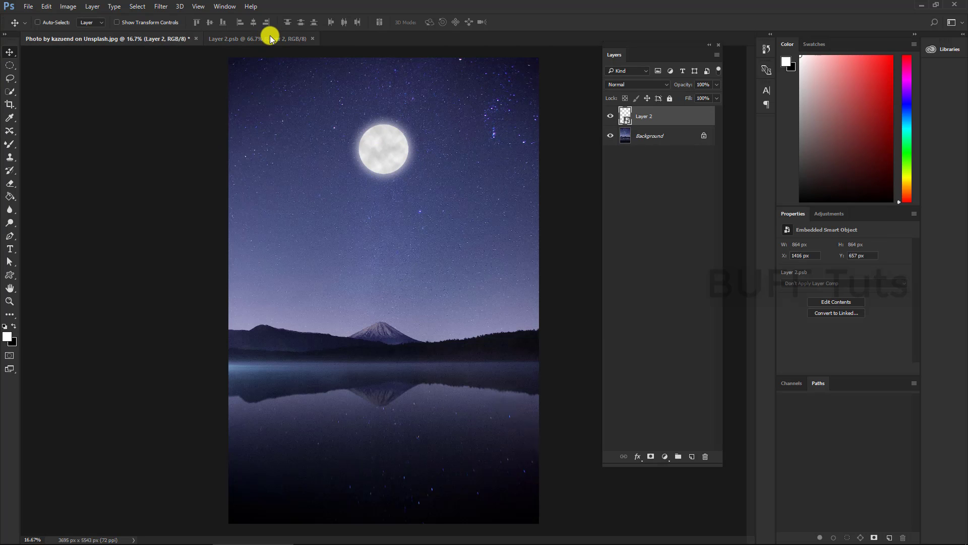
- Close the Layer 2.psb tab and move the moon slightly lower, to Y 783 px
{"action": "left_click", "coordinate": [295, 45]}
{"action": "left_click", "coordinate": [312, 38]}
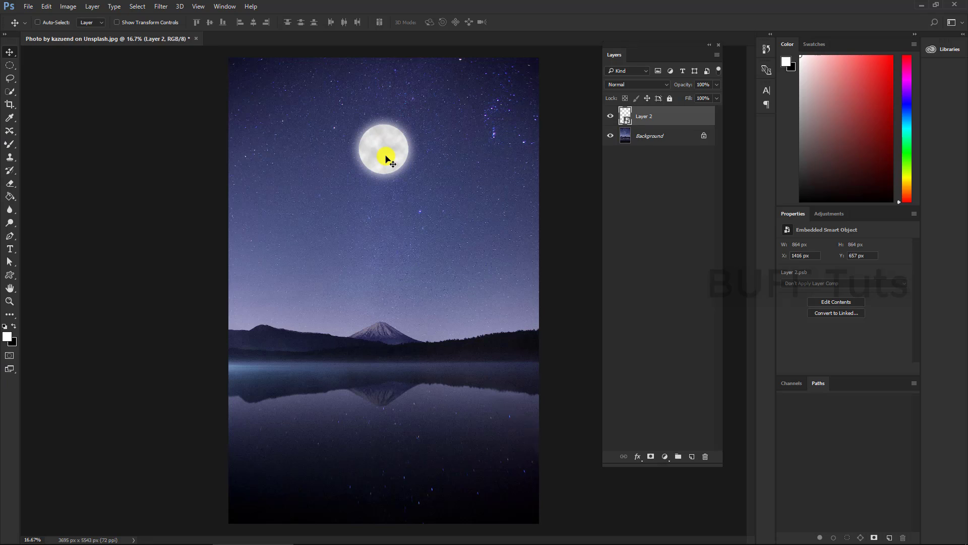
{"action": "left_click_drag", "start_coordinate": [385, 160], "coordinate": [386, 171]}
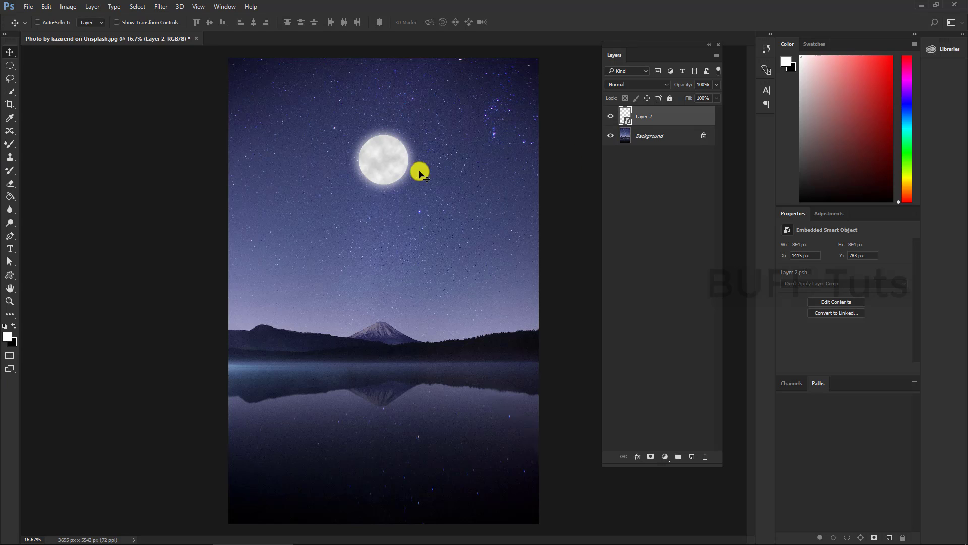
- Duplicate the moon layer and drag Layer 2 copy straight down onto the lake at Y 4256 px
{"action": "key", "text": "ctrl"}
{"action": "key", "text": "ctrl+j"}
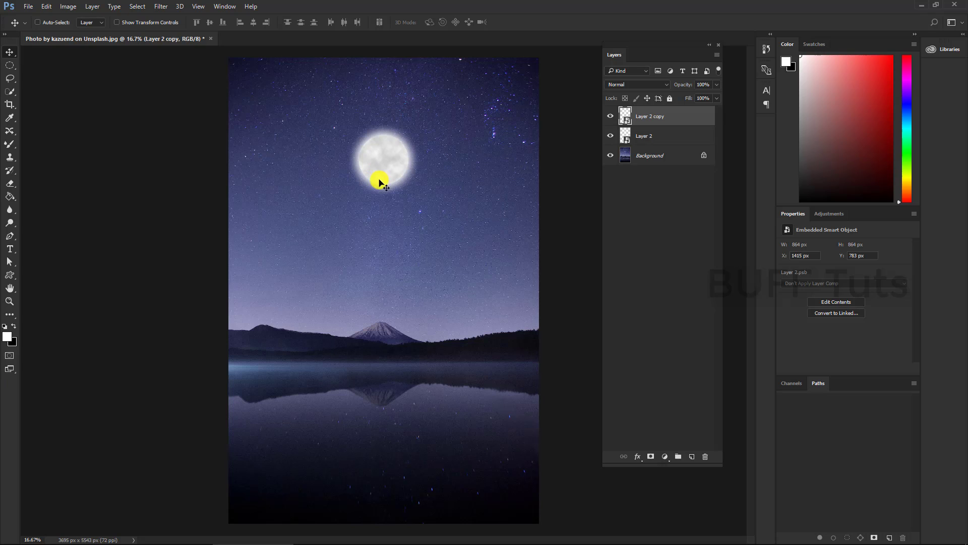
{"action": "left_click_drag", "start_coordinate": [384, 184], "coordinate": [379, 465]}
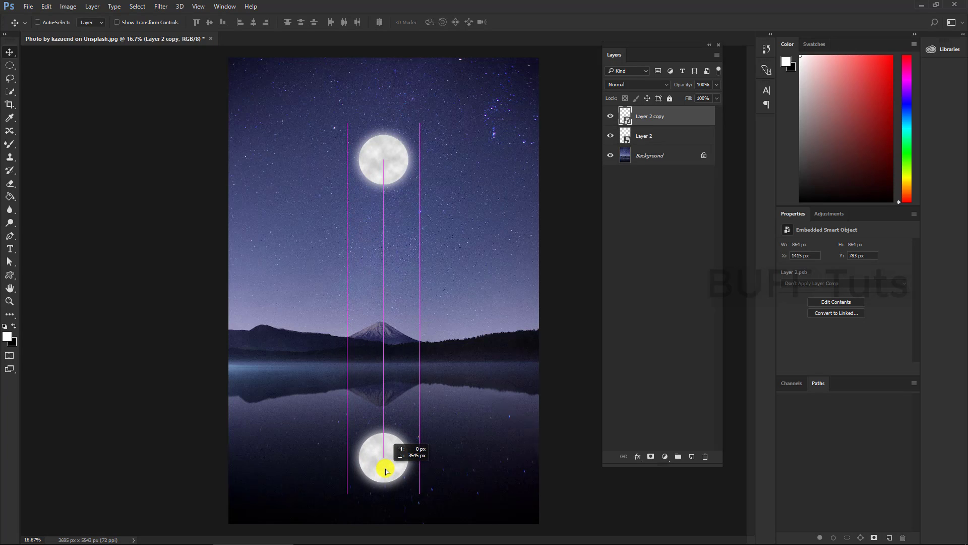
{"action": "mouse_move", "coordinate": [379, 465]}
{"action": "left_mouse_down"}
{"action": "mouse_move", "coordinate": [386, 474]}
{"action": "mouse_move", "coordinate": [384, 463]}
{"action": "left_mouse_up"}
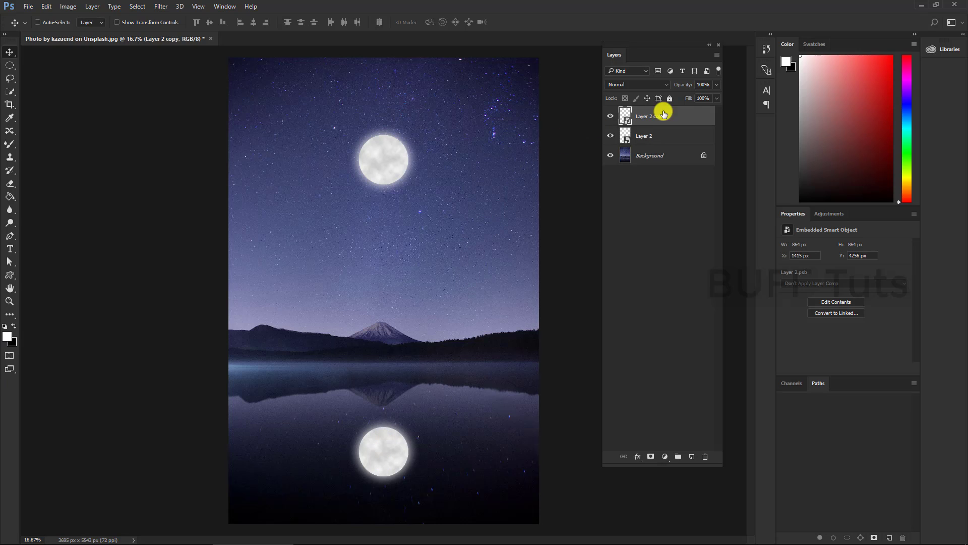
- Fade Layer 2 copy to 13% opacity and move it lower on the lake to Y 4796 px
{"action": "left_click", "coordinate": [716, 84]}
{"action": "left_click_drag", "start_coordinate": [717, 96], "coordinate": [678, 99]}
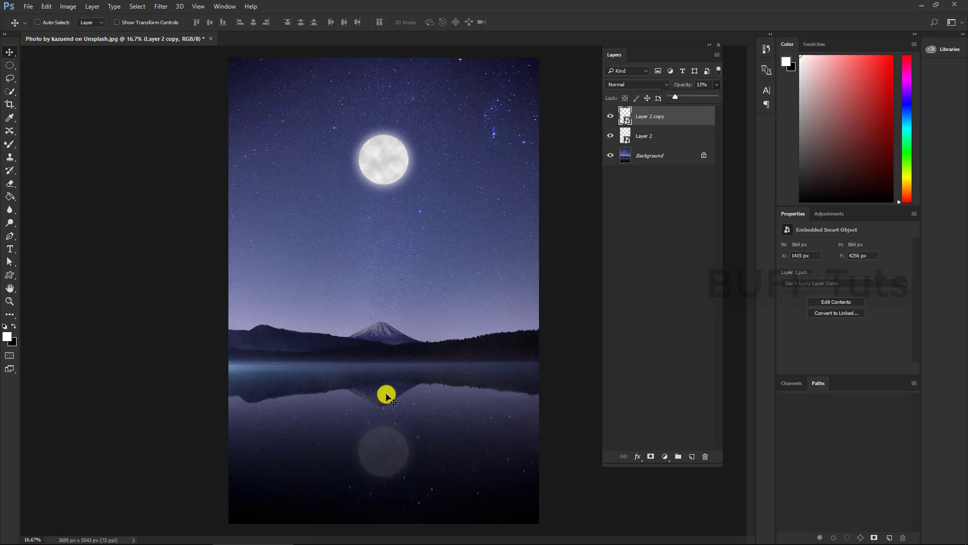
{"action": "left_click_drag", "start_coordinate": [379, 457], "coordinate": [379, 499]}
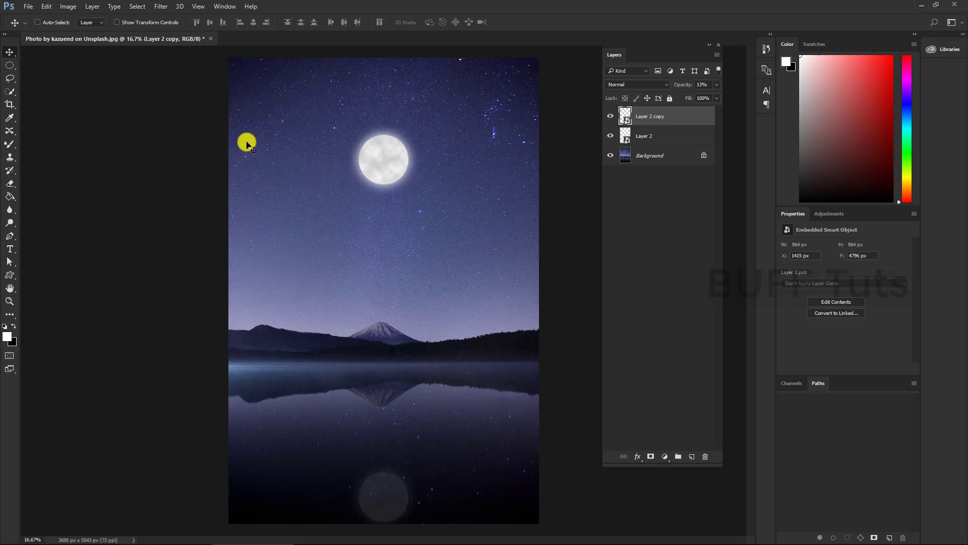
{"action": "left_click", "coordinate": [161, 6]}
{"action": "mouse_move", "coordinate": [197, 118]}
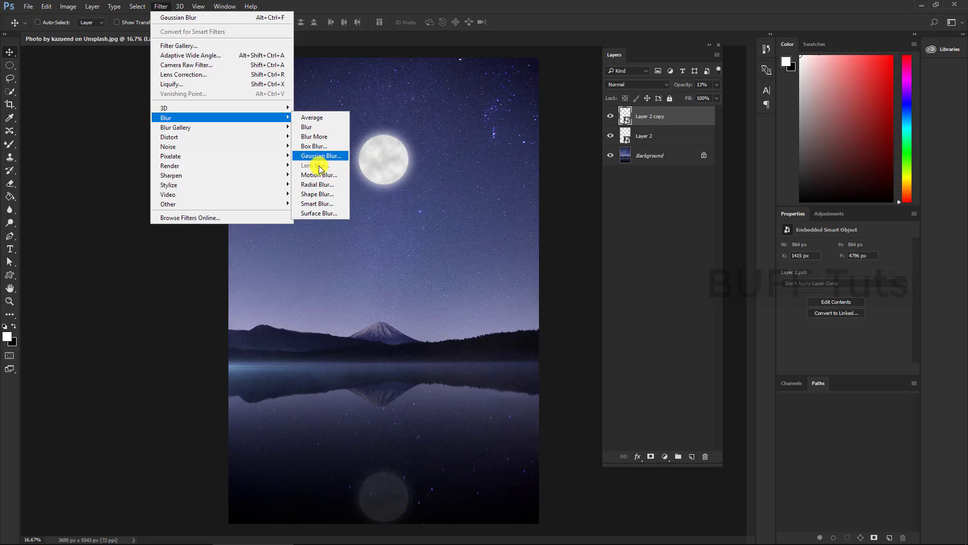
- Apply a 5.6-pixel Gaussian Blur smart filter to the reflected moon on Layer 2 copy
{"action": "left_click", "coordinate": [321, 156]}
{"action": "mouse_move", "coordinate": [421, 275]}
{"action": "left_mouse_down"}
{"action": "mouse_move", "coordinate": [459, 278]}
{"action": "mouse_move", "coordinate": [440, 276]}
{"action": "left_mouse_up"}
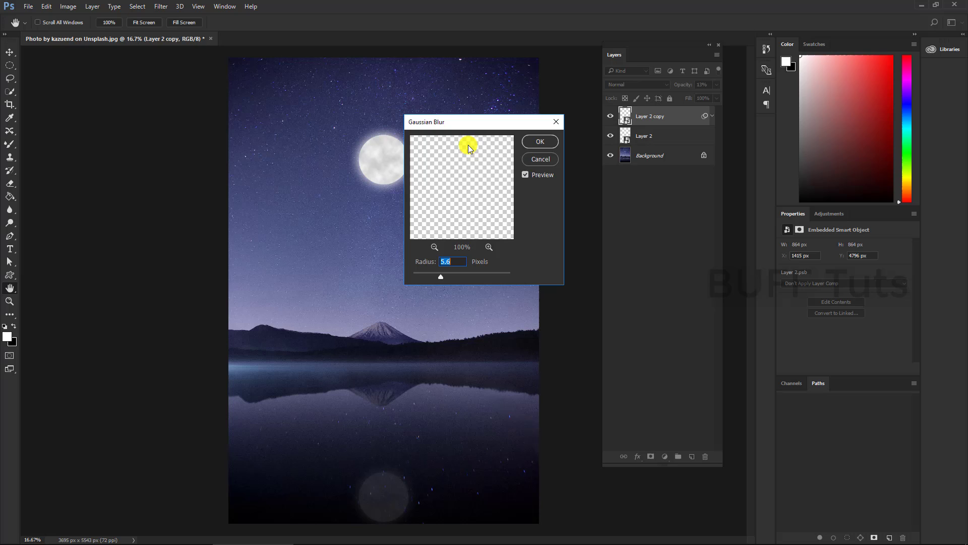
{"action": "left_click", "coordinate": [539, 142]}
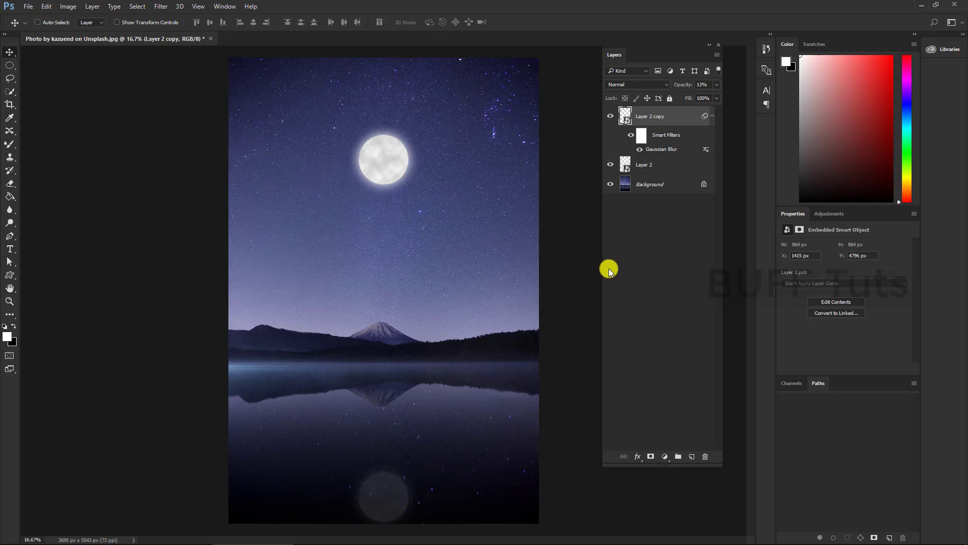
{"action": "left_click", "coordinate": [611, 117]}
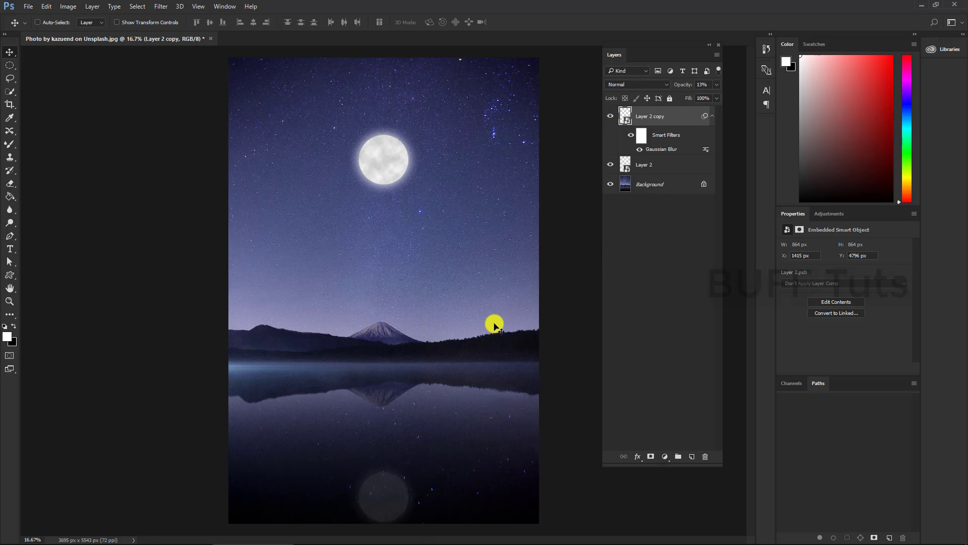
{"action": "key", "text": "ctrl+minus"}
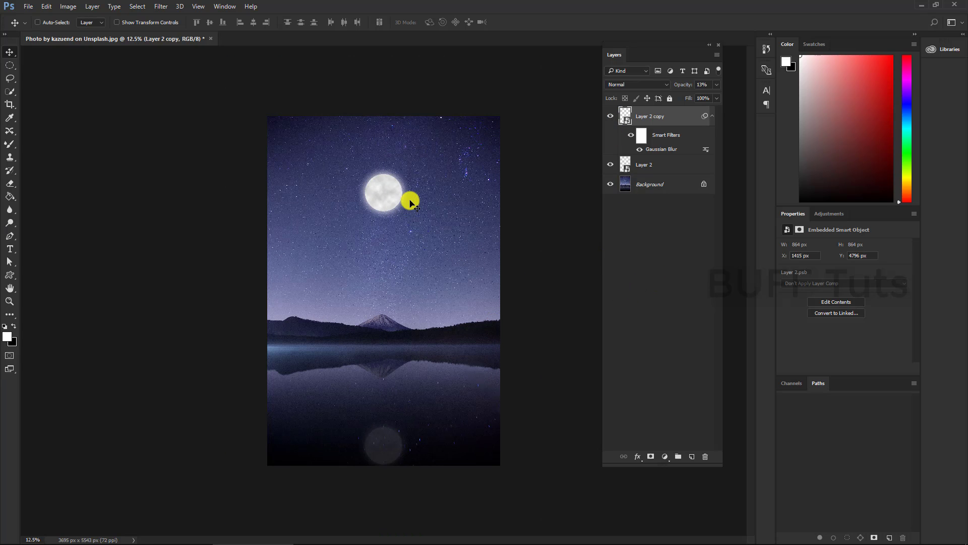
- Add a Levels adjustment layer above Background with input levels 0, 0.78 and 235
{"action": "left_click", "coordinate": [677, 188]}
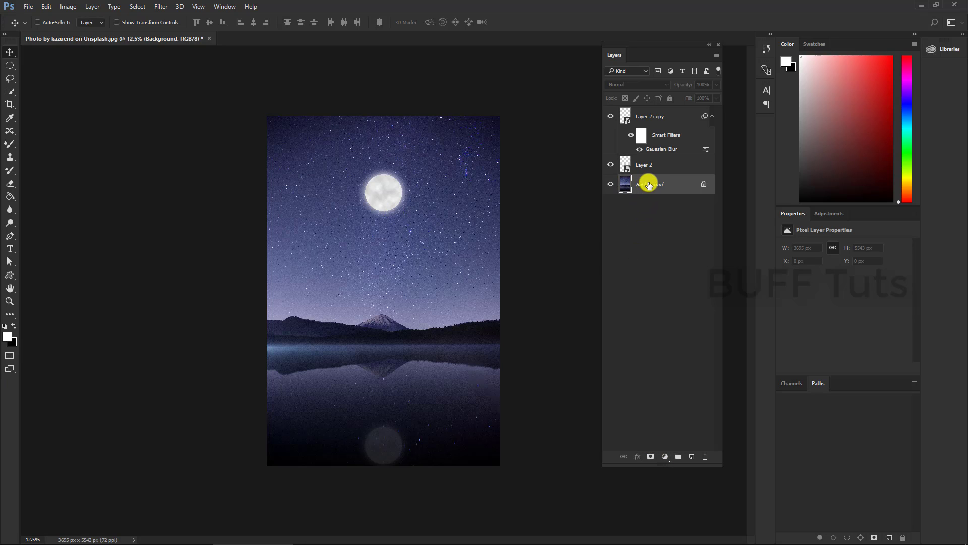
{"action": "left_click", "coordinate": [664, 457]}
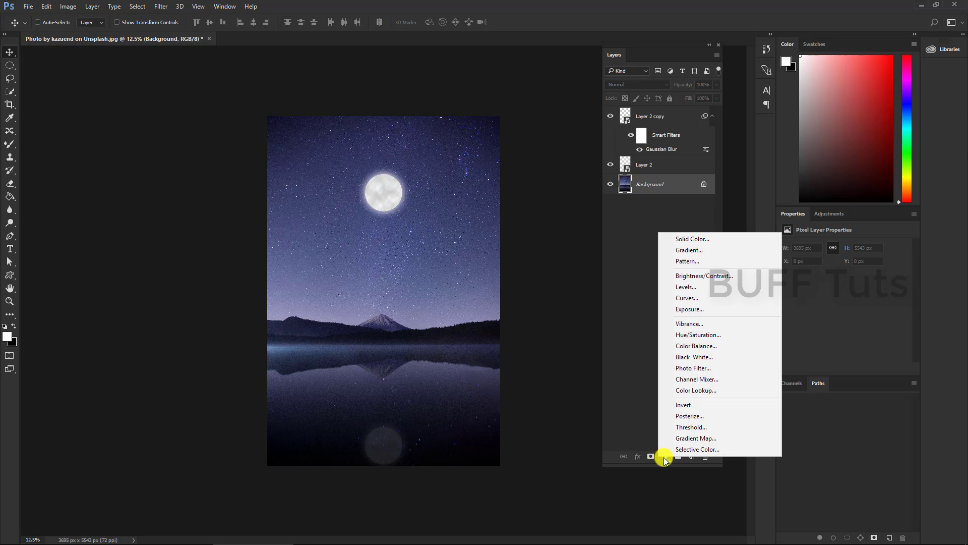
{"action": "left_click", "coordinate": [696, 287]}
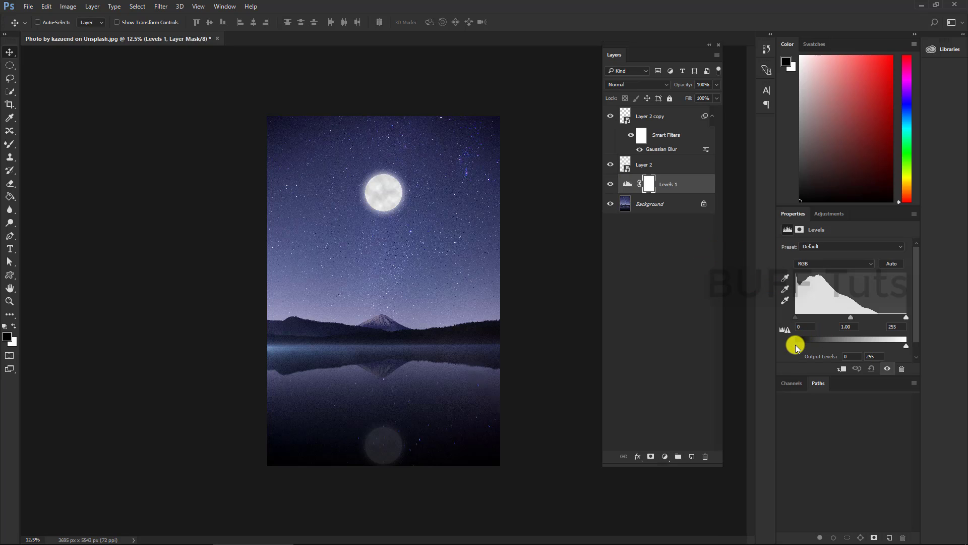
{"action": "mouse_move", "coordinate": [796, 346]}
{"action": "left_mouse_down"}
{"action": "mouse_move", "coordinate": [805, 346]}
{"action": "mouse_move", "coordinate": [782, 343]}
{"action": "left_mouse_up"}
{"action": "mouse_move", "coordinate": [906, 346]}
{"action": "left_mouse_down"}
{"action": "mouse_move", "coordinate": [886, 340]}
{"action": "mouse_move", "coordinate": [919, 339]}
{"action": "left_mouse_up"}
{"action": "mouse_move", "coordinate": [852, 320]}
{"action": "left_mouse_down"}
{"action": "mouse_move", "coordinate": [864, 320]}
{"action": "mouse_move", "coordinate": [848, 318]}
{"action": "left_mouse_up"}
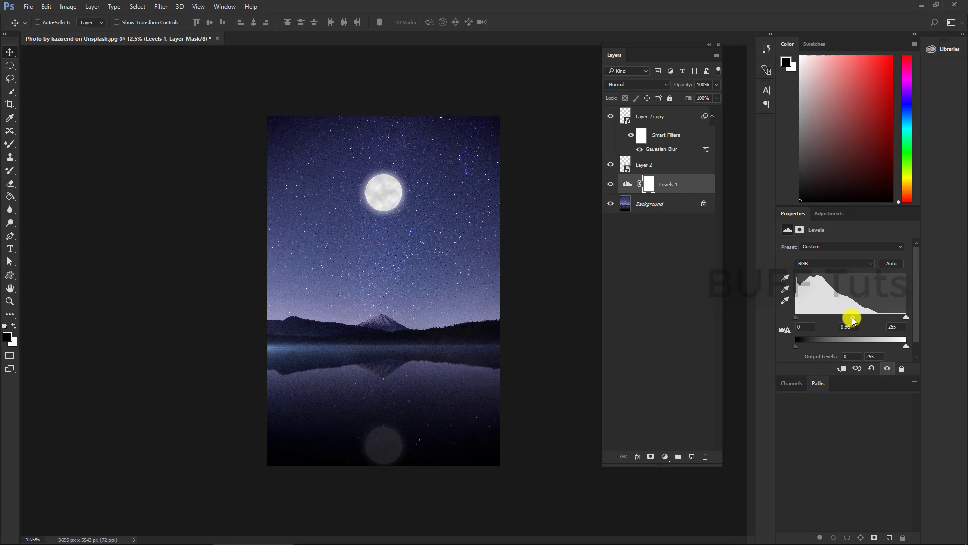
{"action": "left_click_drag", "start_coordinate": [906, 317], "coordinate": [854, 318]}
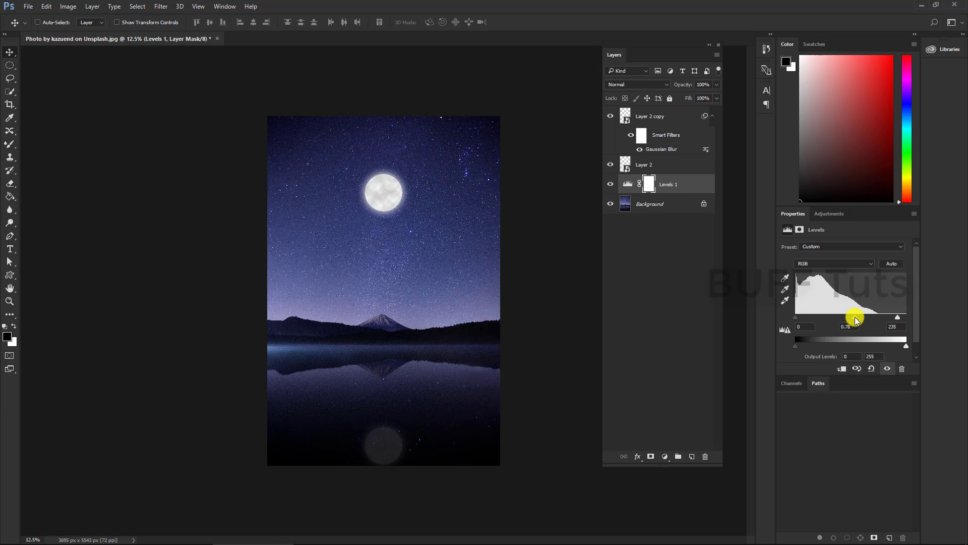
- Switch to full screen mode and fit the whole image on screen
{"action": "key", "text": "f"}
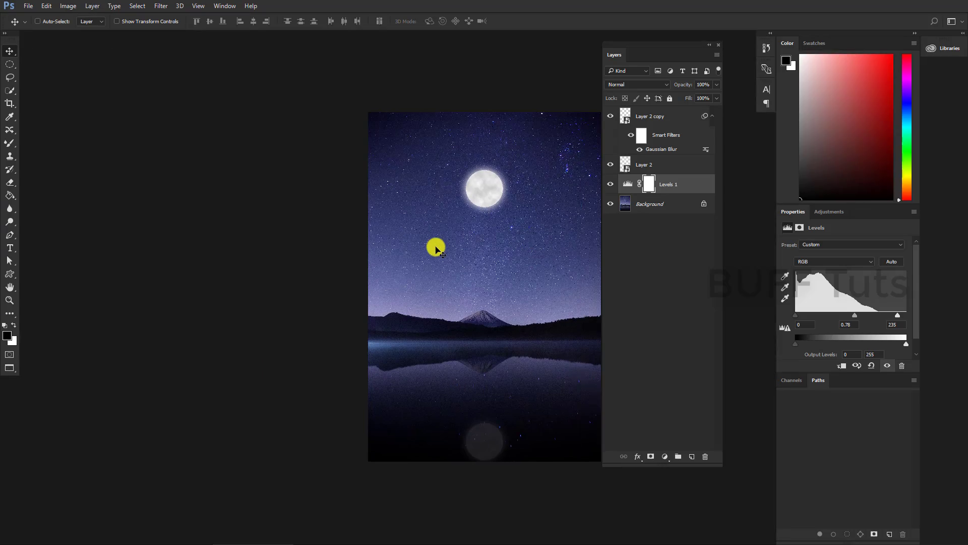
{"action": "key", "text": "f"}
{"action": "key", "text": "ctrl+plus"}
{"action": "key", "text": "ctrl+plus"}
{"action": "key", "text": "ctrl+plus"}
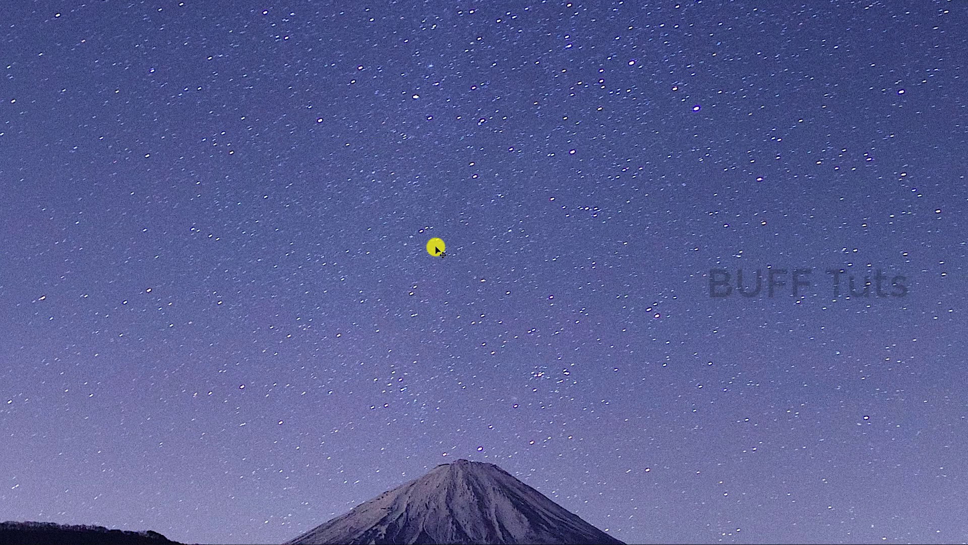
{"action": "key", "text": "ctrl+0"}
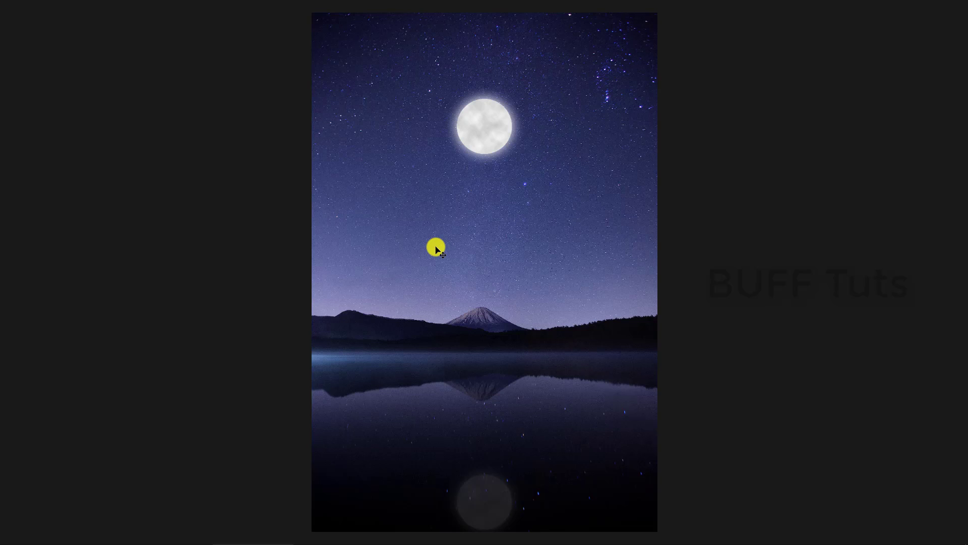
{"action": "scroll", "coordinate": [436, 249], "scroll_direction": "up", "scroll_amount": 2}
{"action": "scroll", "coordinate": [503, 201], "scroll_direction": "up", "scroll_amount": 2}
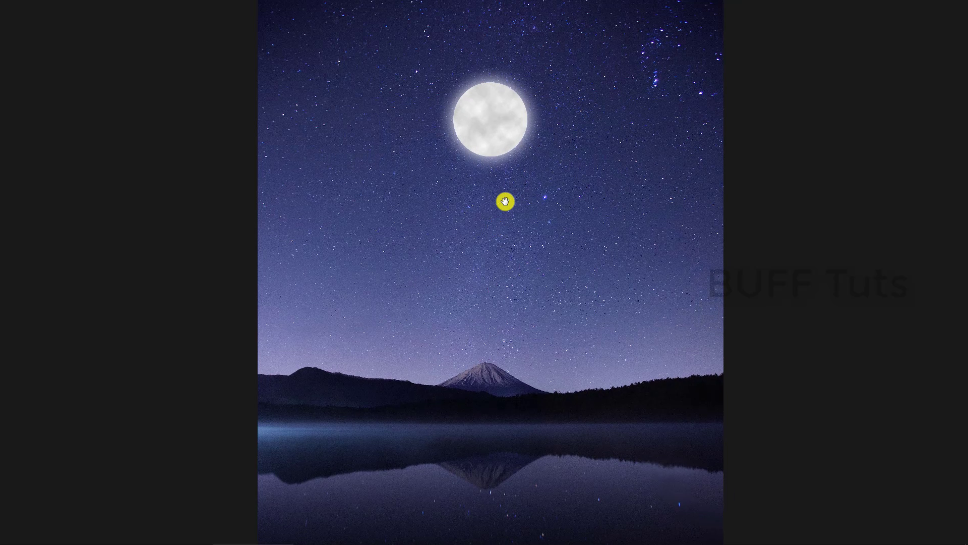
{"action": "scroll", "coordinate": [503, 203], "scroll_direction": "up", "scroll_amount": 2}
{"action": "scroll", "coordinate": [504, 203], "scroll_direction": "down", "scroll_amount": 3}
- Place the moon high and centred in the sky, with its reflection just right of centre below
{"action": "left_click_drag", "start_coordinate": [484, 149], "coordinate": [603, 202]}
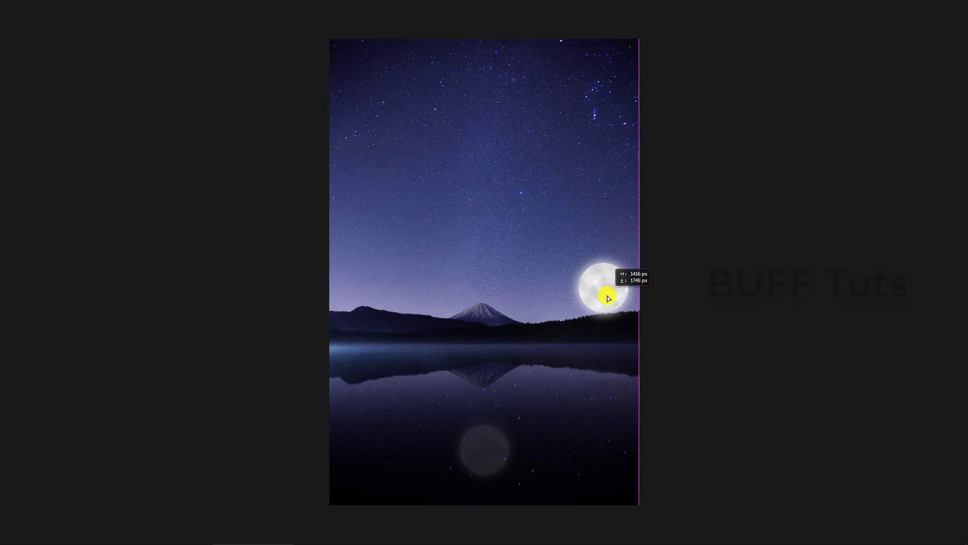
{"action": "mouse_move", "coordinate": [603, 201]}
{"action": "left_mouse_down"}
{"action": "mouse_move", "coordinate": [603, 297]}
{"action": "mouse_move", "coordinate": [599, 167]}
{"action": "mouse_move", "coordinate": [406, 98]}
{"action": "mouse_move", "coordinate": [553, 99]}
{"action": "mouse_move", "coordinate": [450, 147]}
{"action": "mouse_move", "coordinate": [405, 130]}
{"action": "left_mouse_up"}
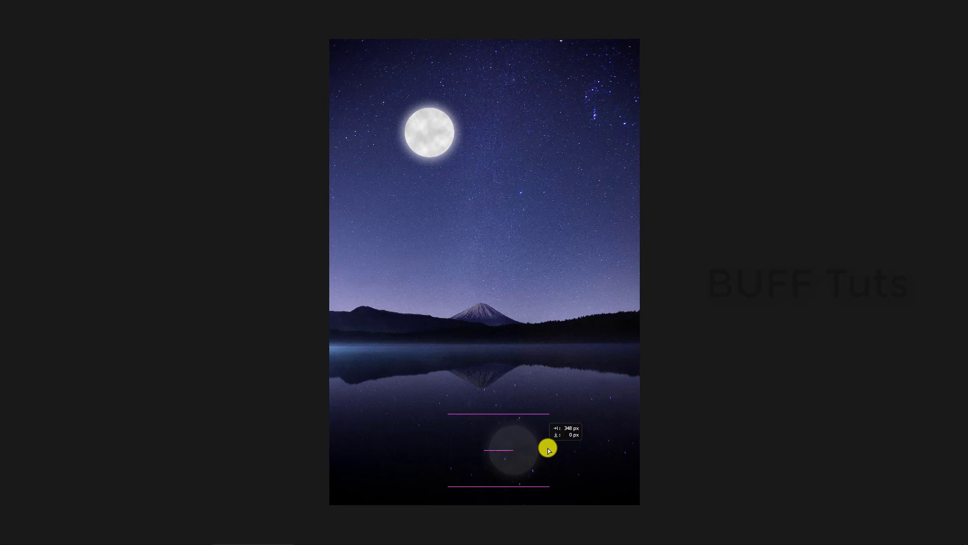
{"action": "left_click_drag", "start_coordinate": [490, 450], "coordinate": [608, 462]}
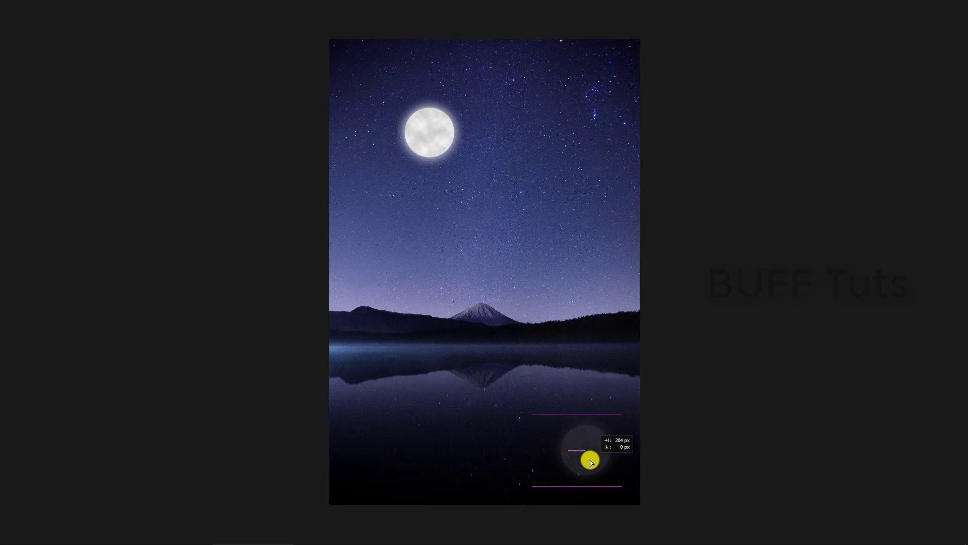
{"action": "left_click_drag", "start_coordinate": [434, 125], "coordinate": [432, 275]}
{"action": "left_click_drag", "start_coordinate": [582, 418], "coordinate": [554, 407]}
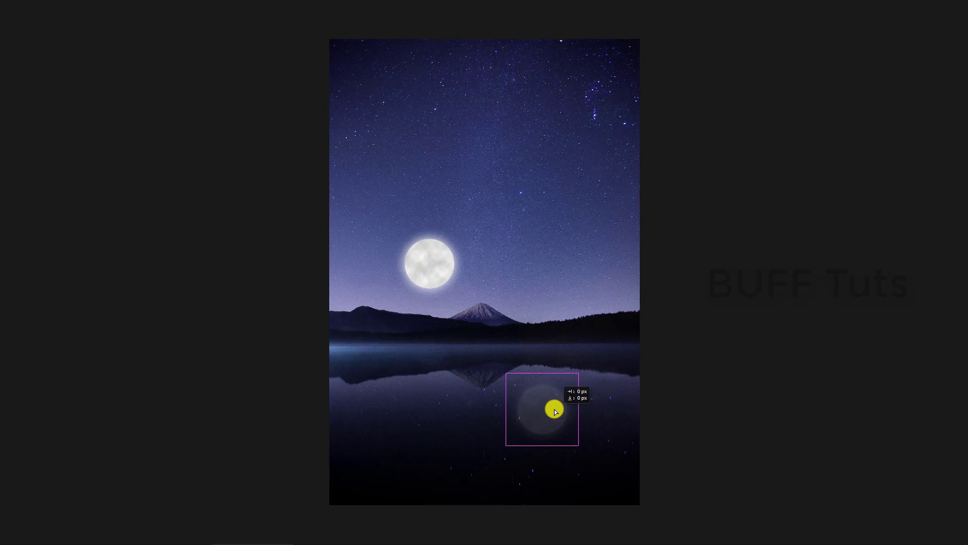
{"action": "mouse_move", "coordinate": [424, 261]}
{"action": "left_mouse_down"}
{"action": "mouse_move", "coordinate": [461, 205]}
{"action": "mouse_move", "coordinate": [479, 141]}
{"action": "left_mouse_up"}
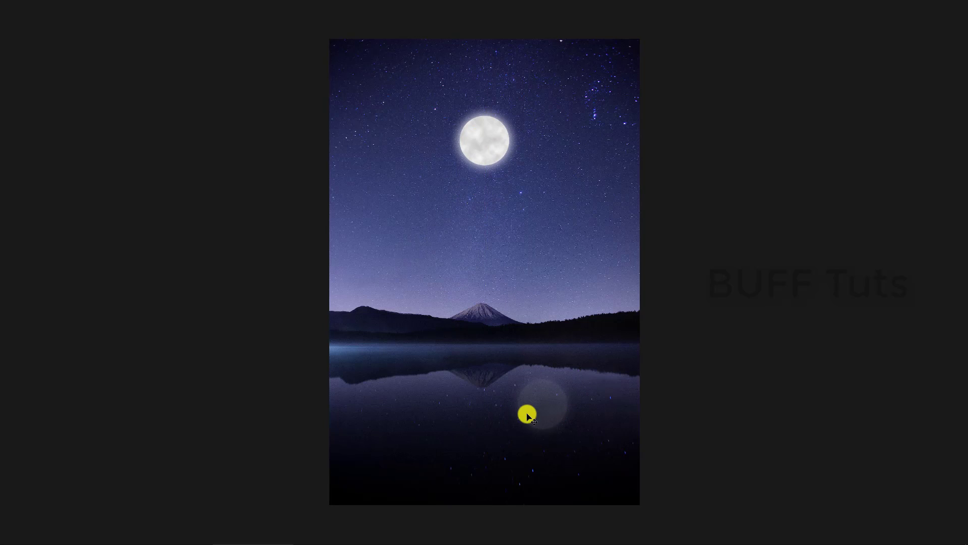
{"action": "left_click_drag", "start_coordinate": [525, 411], "coordinate": [508, 428]}
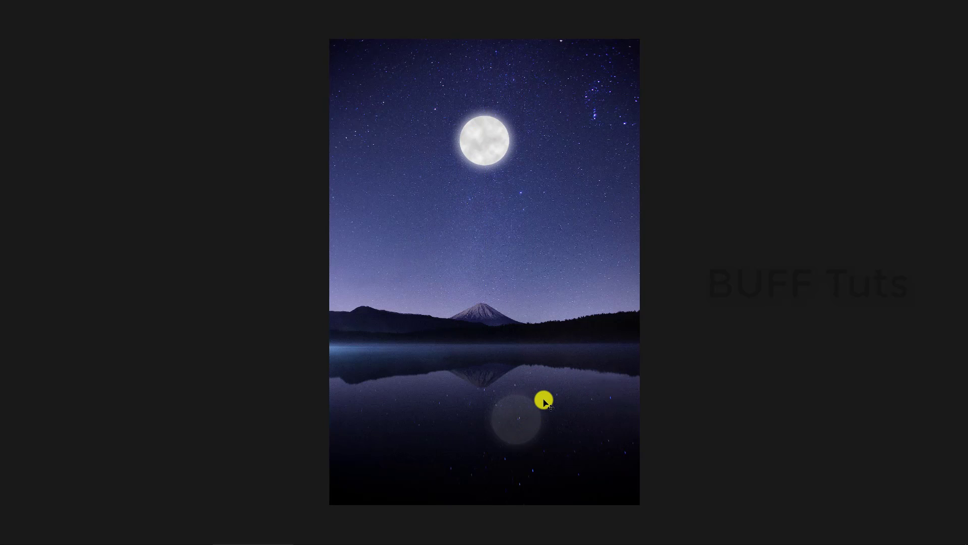
{"action": "key", "text": "F7"}
- Hide the blurred reflection layer, Layer 2 copy, and select the moon layer, Layer 2
{"action": "left_click_drag", "start_coordinate": [712, 47], "coordinate": [835, 46]}
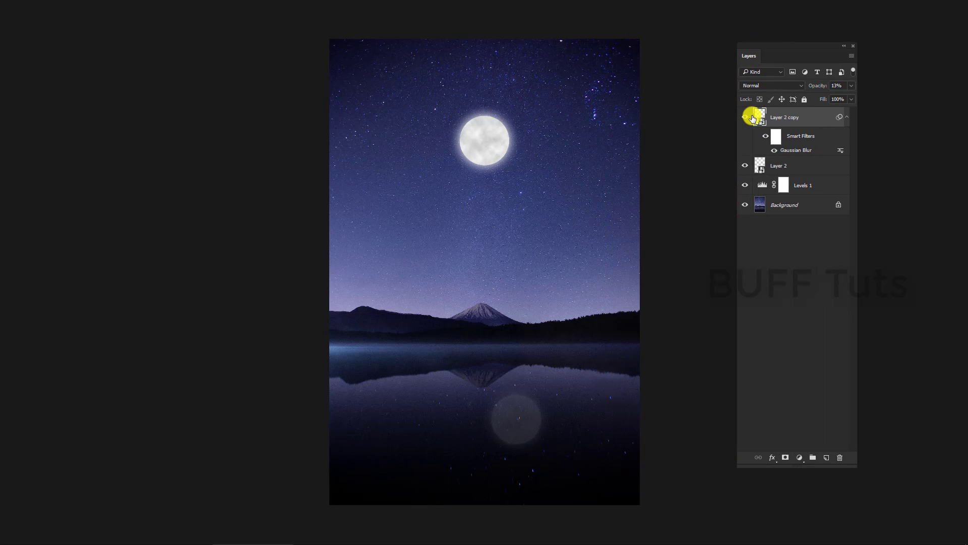
{"action": "left_click", "coordinate": [745, 117]}
{"action": "left_click", "coordinate": [484, 134], "text": "ctrl"}
- Try enlarging the moon and copying it down to the bottom at 24% opacity
{"action": "key", "text": "ctrl+t"}
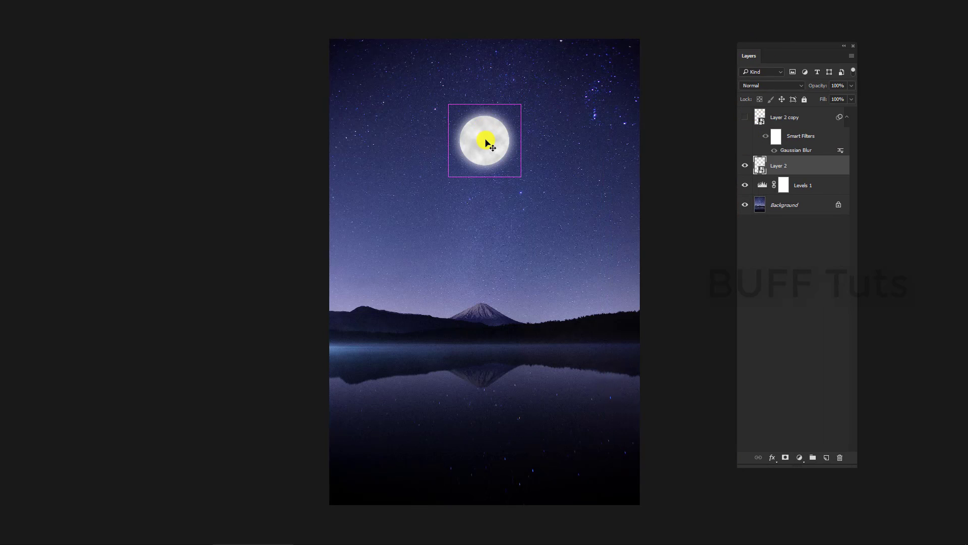
{"action": "left_click_drag", "start_coordinate": [523, 178], "coordinate": [590, 249]}
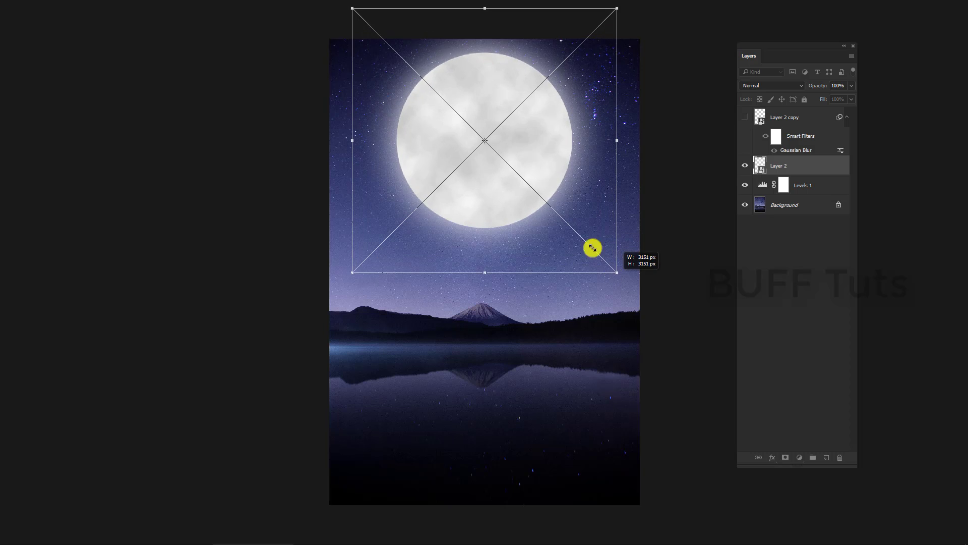
{"action": "mouse_move", "coordinate": [504, 178]}
{"action": "left_mouse_down"}
{"action": "mouse_move", "coordinate": [504, 243]}
{"action": "mouse_move", "coordinate": [505, 216]}
{"action": "left_mouse_up"}
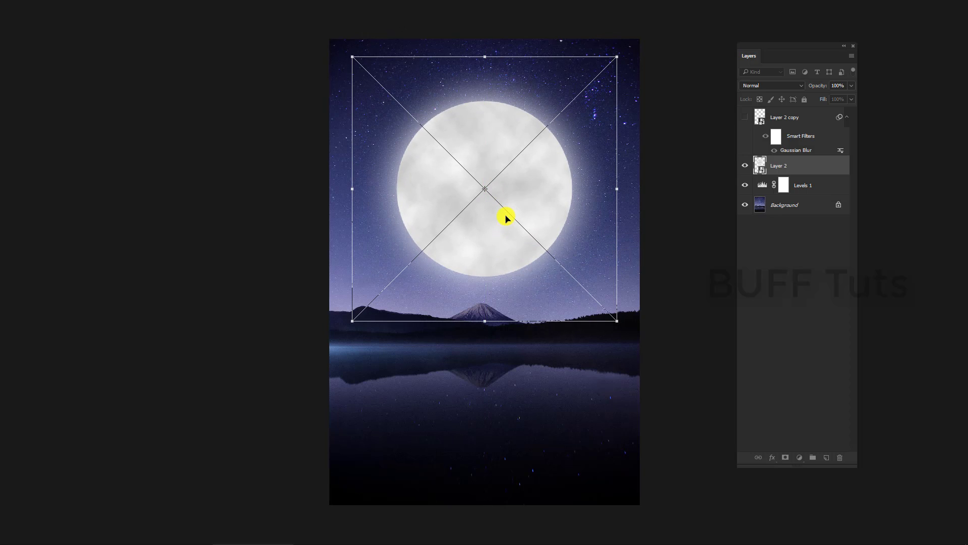
{"action": "key", "text": "Return"}
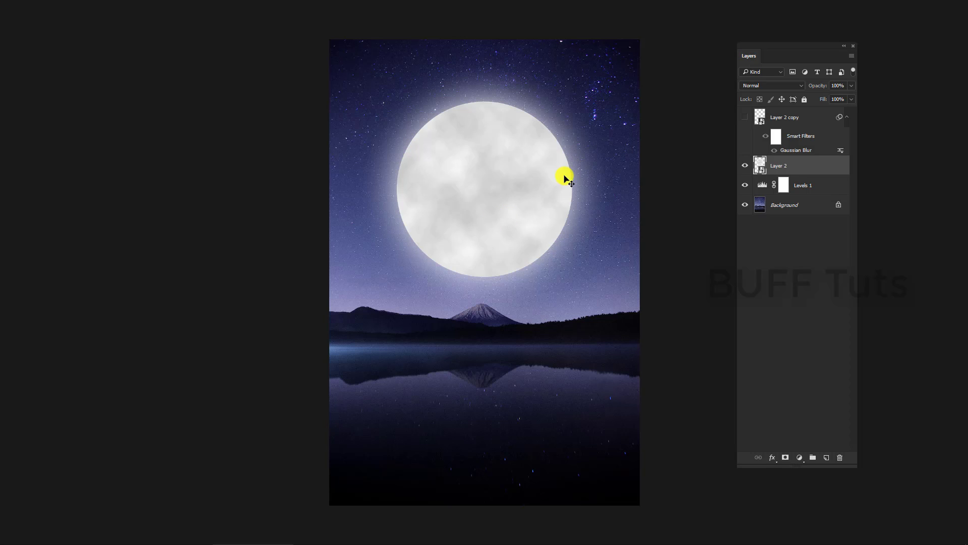
{"action": "left_click_drag", "start_coordinate": [566, 177], "coordinate": [521, 523]}
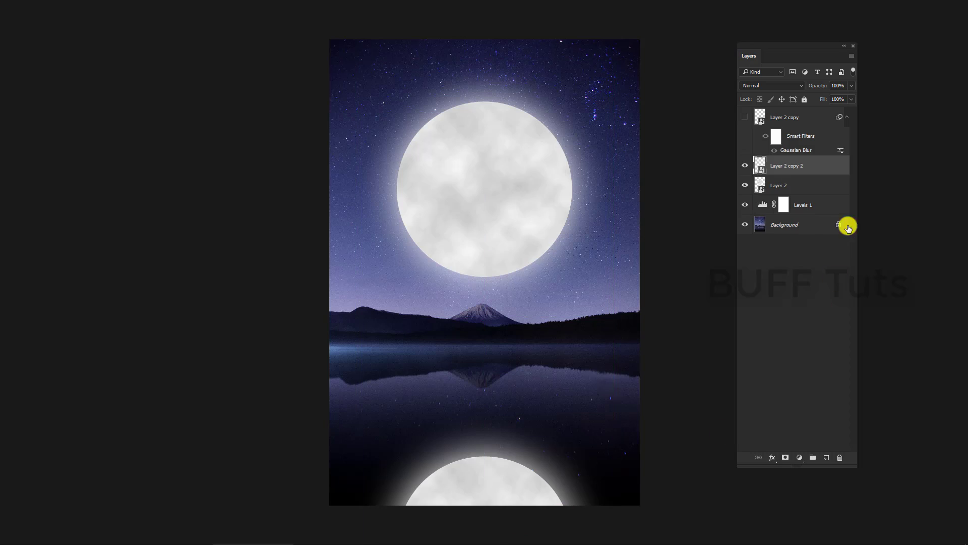
{"action": "left_click_drag", "start_coordinate": [851, 85], "coordinate": [808, 102]}
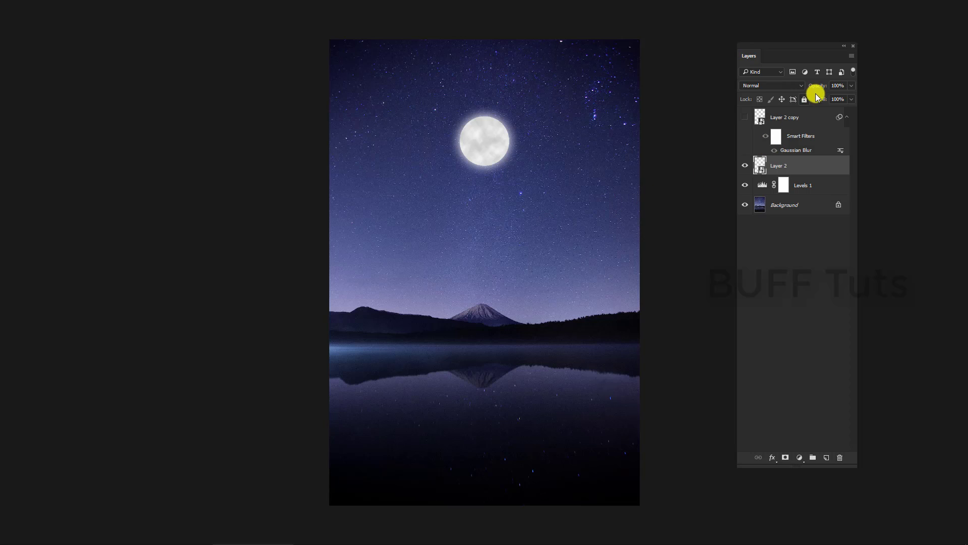
- Adjust the Levels 1 midtones to about 0.79, then hide all panels
{"action": "left_click", "coordinate": [781, 204]}
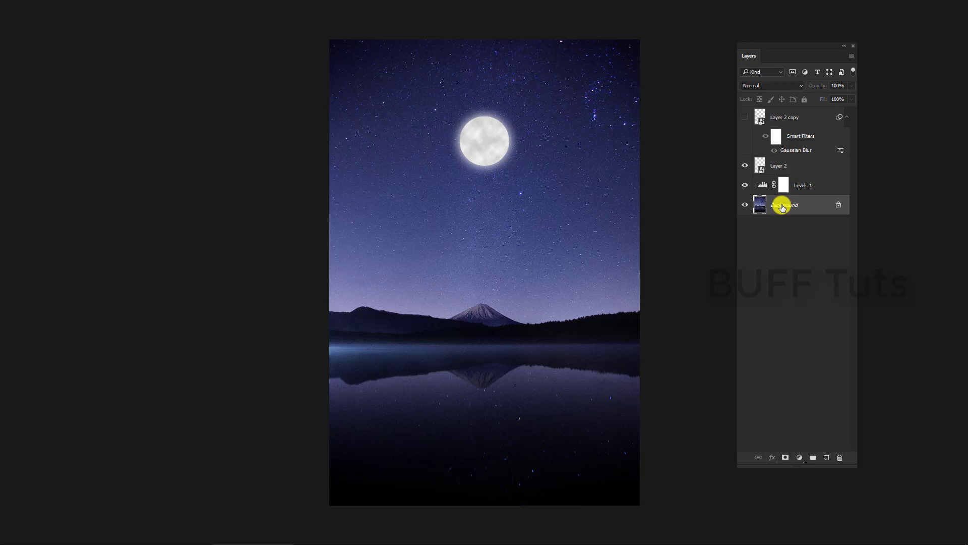
{"action": "left_click", "coordinate": [779, 186]}
{"action": "double_click", "coordinate": [779, 186]}
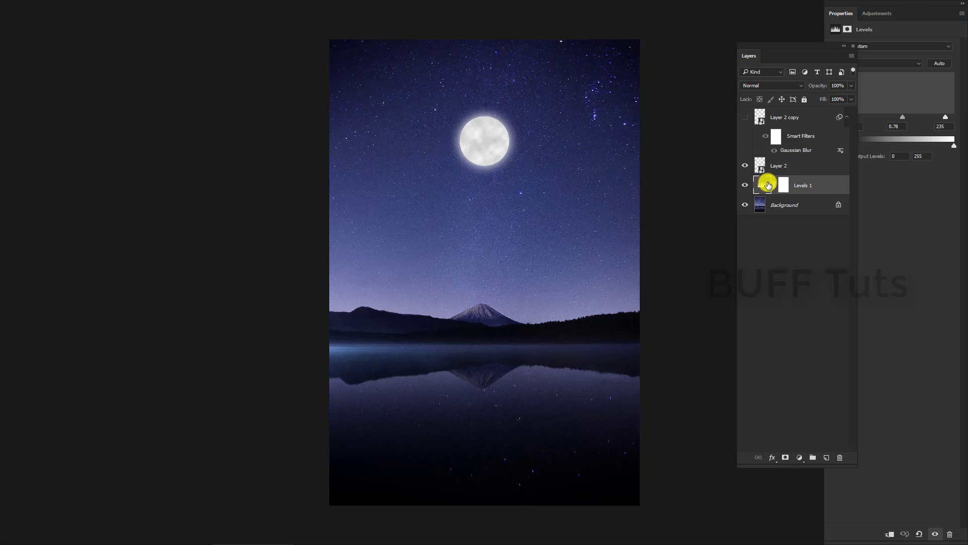
{"action": "mouse_move", "coordinate": [903, 117]}
{"action": "left_mouse_down"}
{"action": "mouse_move", "coordinate": [922, 119]}
{"action": "mouse_move", "coordinate": [901, 117]}
{"action": "left_mouse_up"}
{"action": "key", "text": "Tab"}
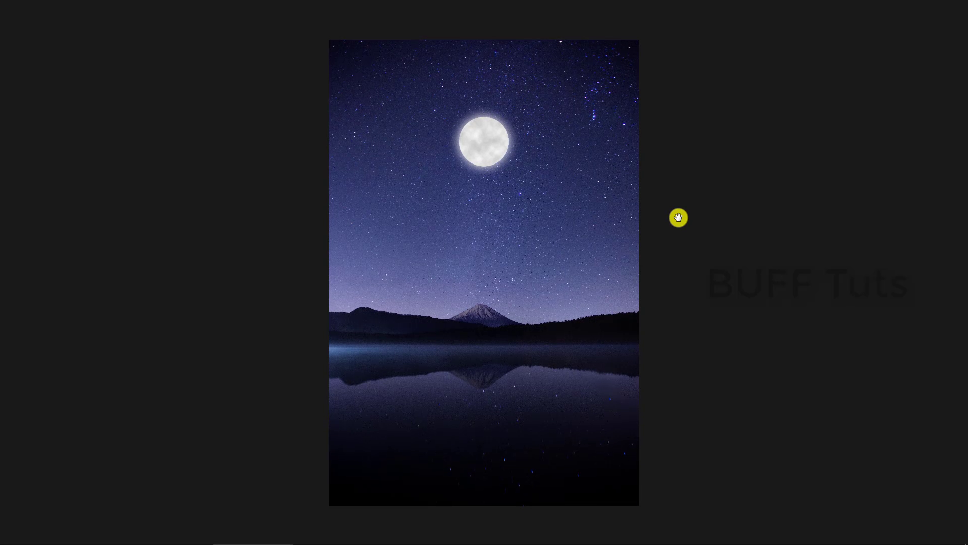